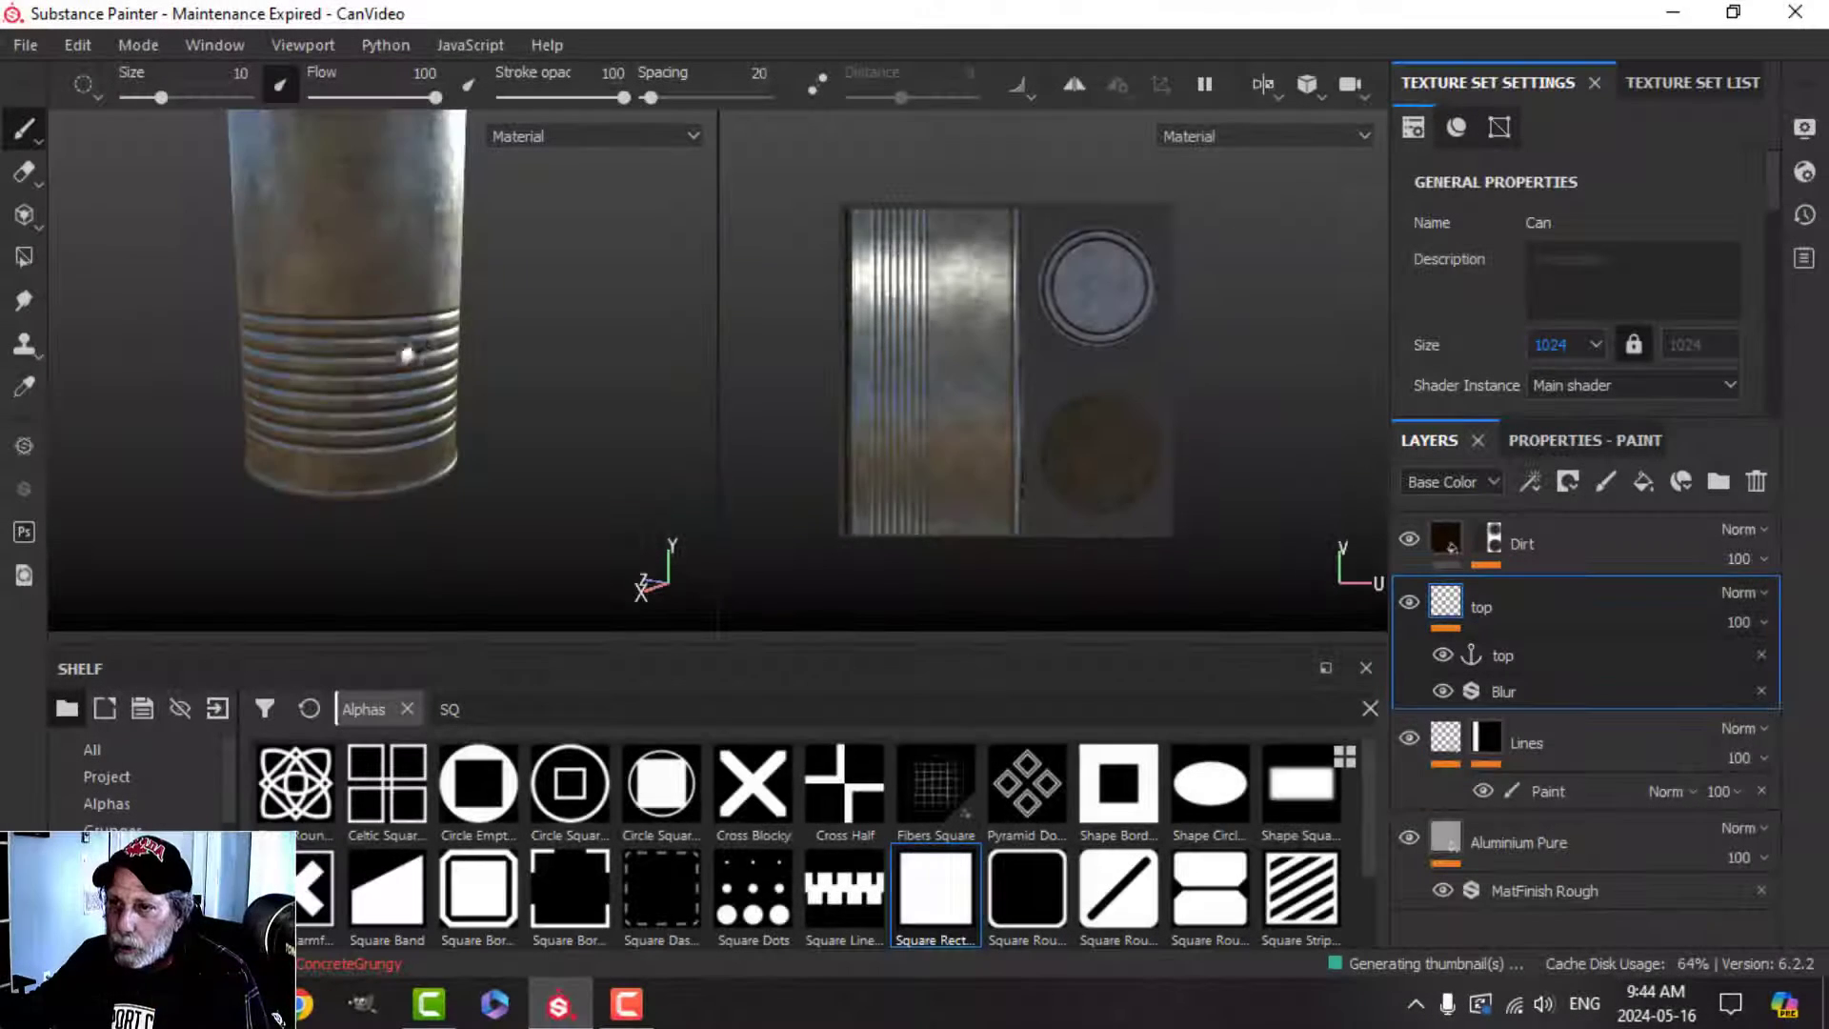
# Orbit, zoom and reposition the view to frame the can side-on.
pyautogui.keyDown('alt'); pyautogui.moveTo(470, 314); pyautogui.dragTo(451, 275); pyautogui.keyUp('alt')
pyautogui.moveTo(422, 435)
pyautogui.keyDown('alt'); pyautogui.mouseDown(button='right')
pyautogui.moveTo(510, 351)
pyautogui.moveTo(491, 351)
pyautogui.moveTo(539, 388)
pyautogui.mouseUp(button='right'); pyautogui.keyUp('alt')
pyautogui.moveTo(539, 388)
pyautogui.keyDown('alt'); pyautogui.mouseDown(button='middle')
pyautogui.moveTo(613, 368)
pyautogui.moveTo(540, 372)
pyautogui.mouseUp(button='middle'); pyautogui.keyUp('alt')
pyautogui.keyDown('alt'); pyautogui.moveTo(540, 372); pyautogui.dragTo(532, 362, button='right'); pyautogui.keyUp('alt')
pyautogui.moveTo(467, 371)
pyautogui.keyDown('alt'); pyautogui.mouseDown()
pyautogui.moveTo(527, 376)
pyautogui.moveTo(498, 363)
pyautogui.moveTo(542, 335)
pyautogui.moveTo(531, 359)
pyautogui.moveTo(547, 359)
pyautogui.moveTo(516, 370)
pyautogui.moveTo(543, 388)
pyautogui.moveTo(552, 359)
pyautogui.moveTo(576, 357)
pyautogui.mouseUp(); pyautogui.keyUp('alt')
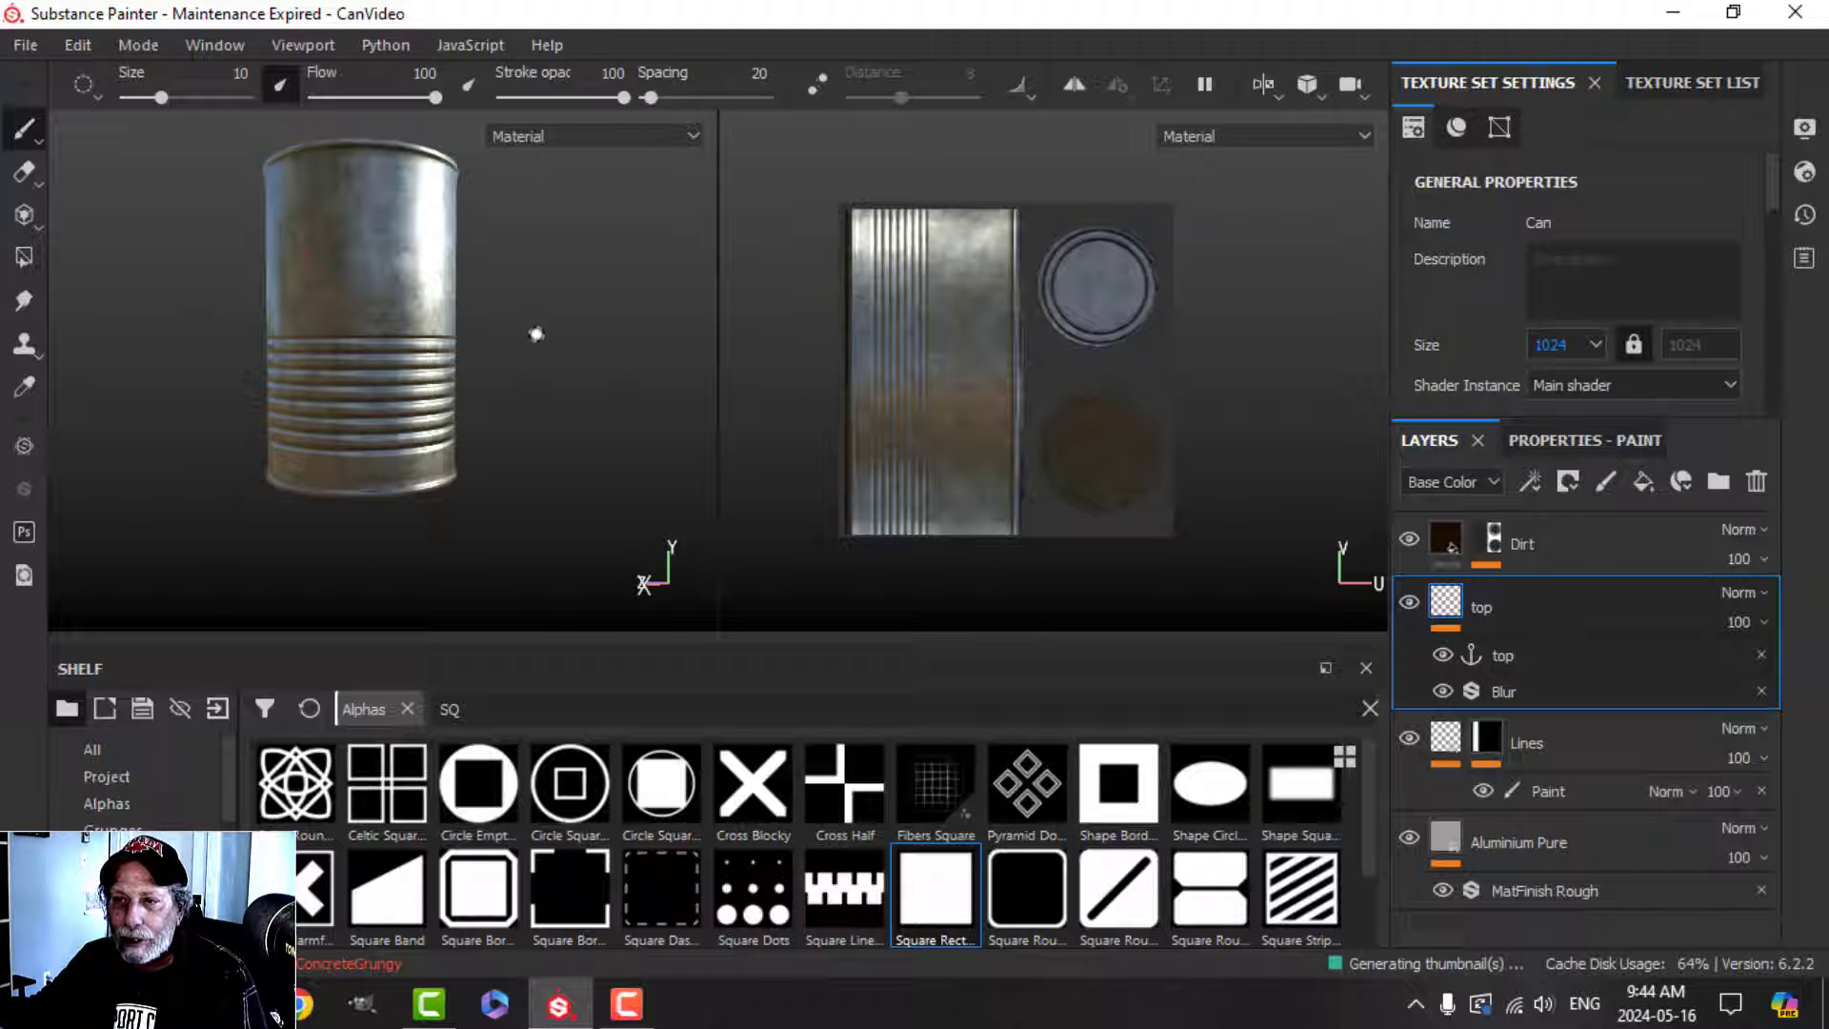
pyautogui.keyDown('alt'); pyautogui.moveTo(521, 355); pyautogui.dragTo(582, 358); pyautogui.keyUp('alt')
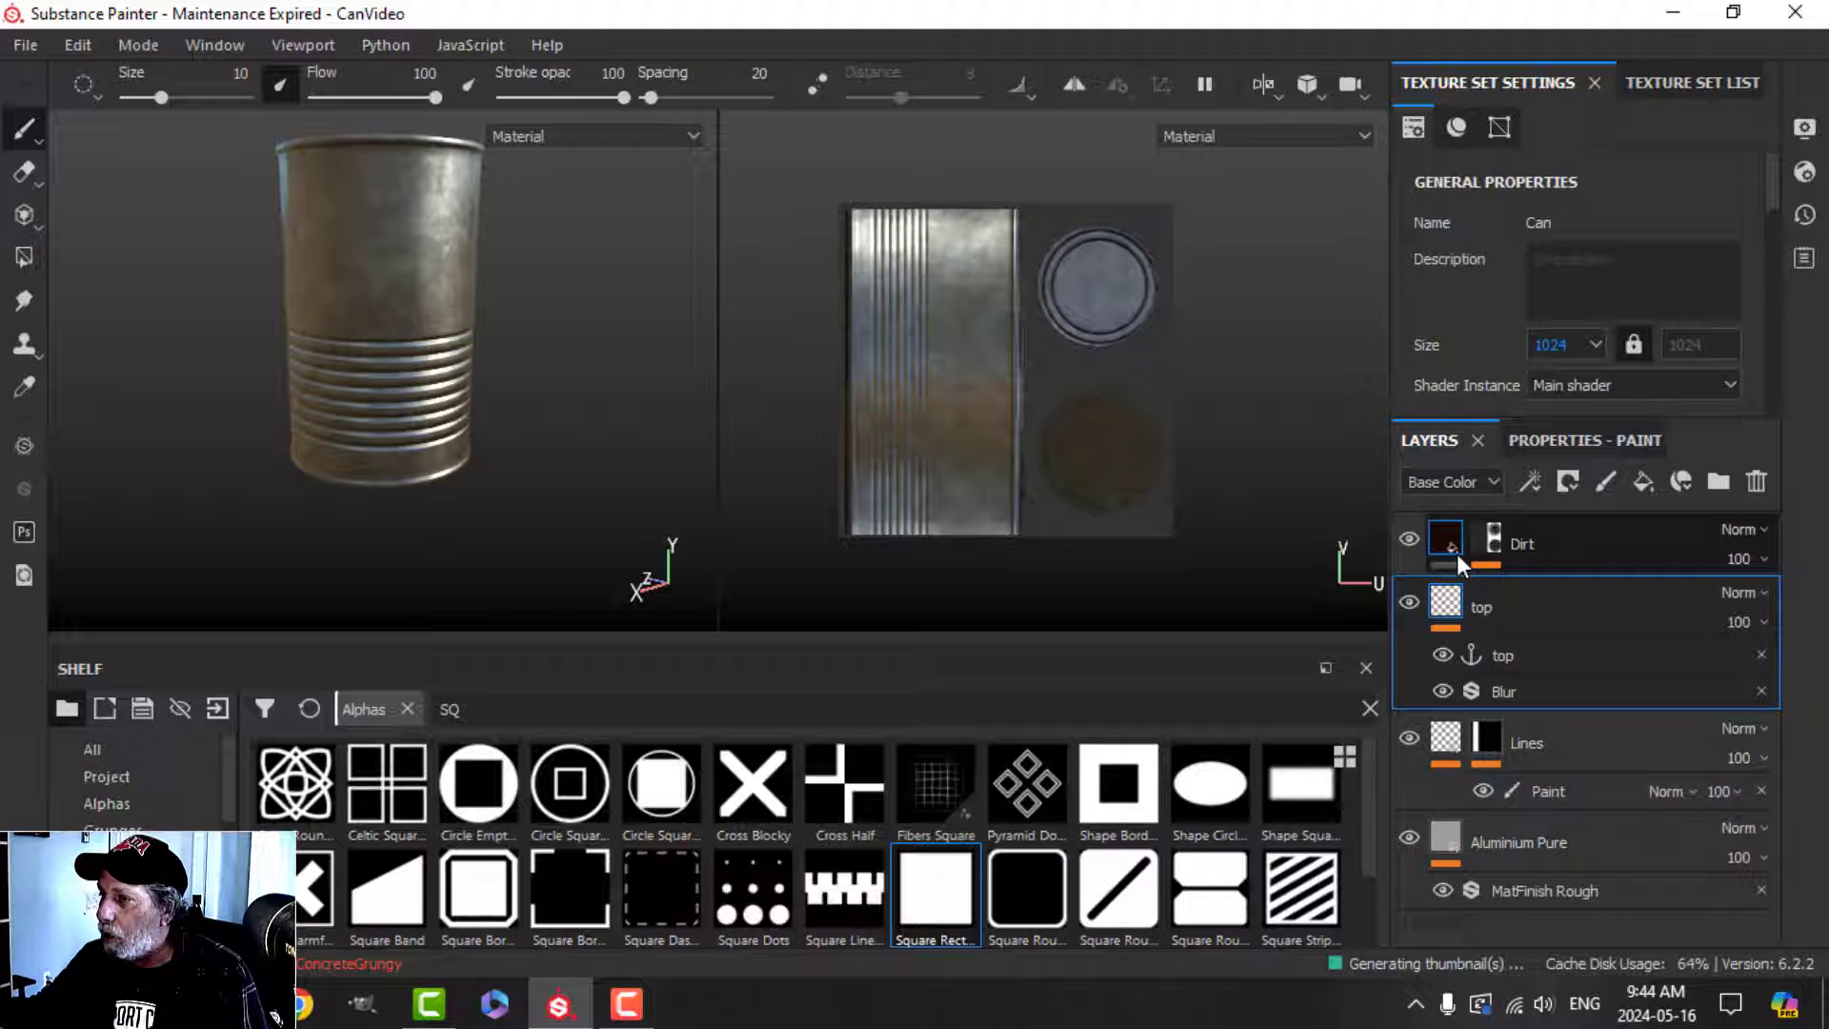
# Target the Lines layer's mask, toggling its Paint effect off and on to compare.
pyautogui.click(1443, 738)
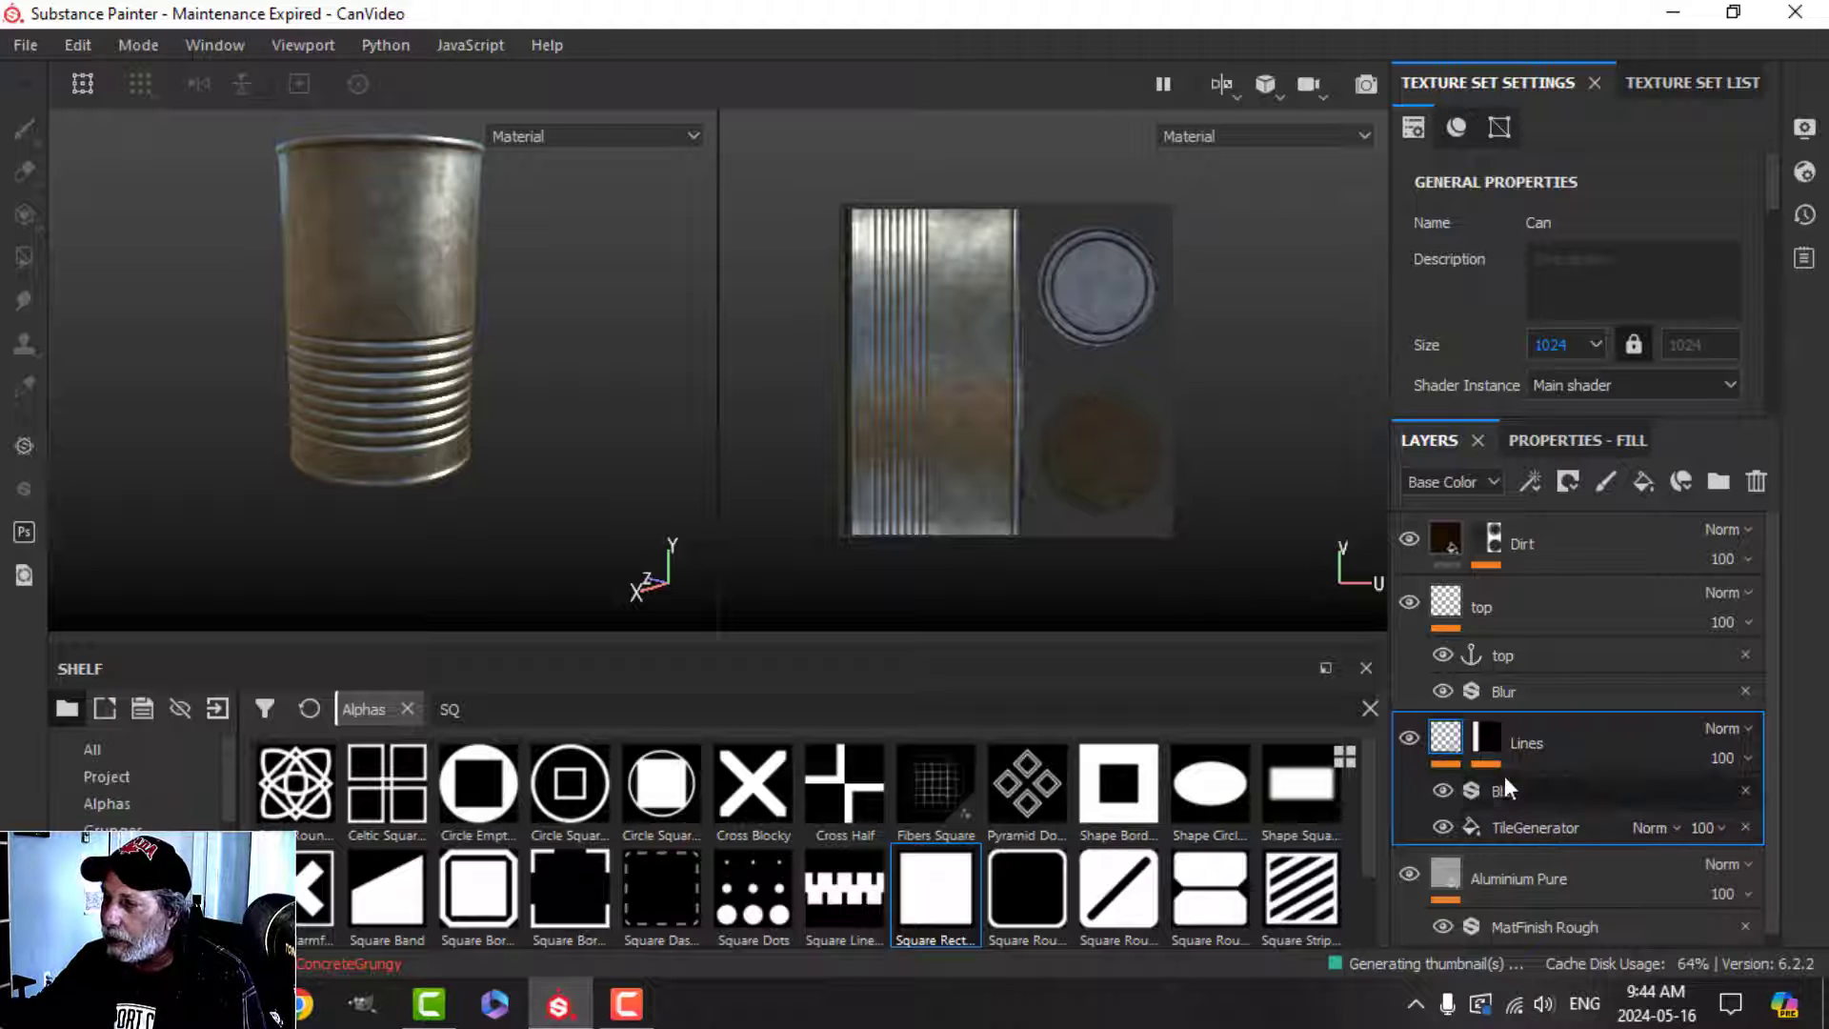
pyautogui.click(1487, 738)
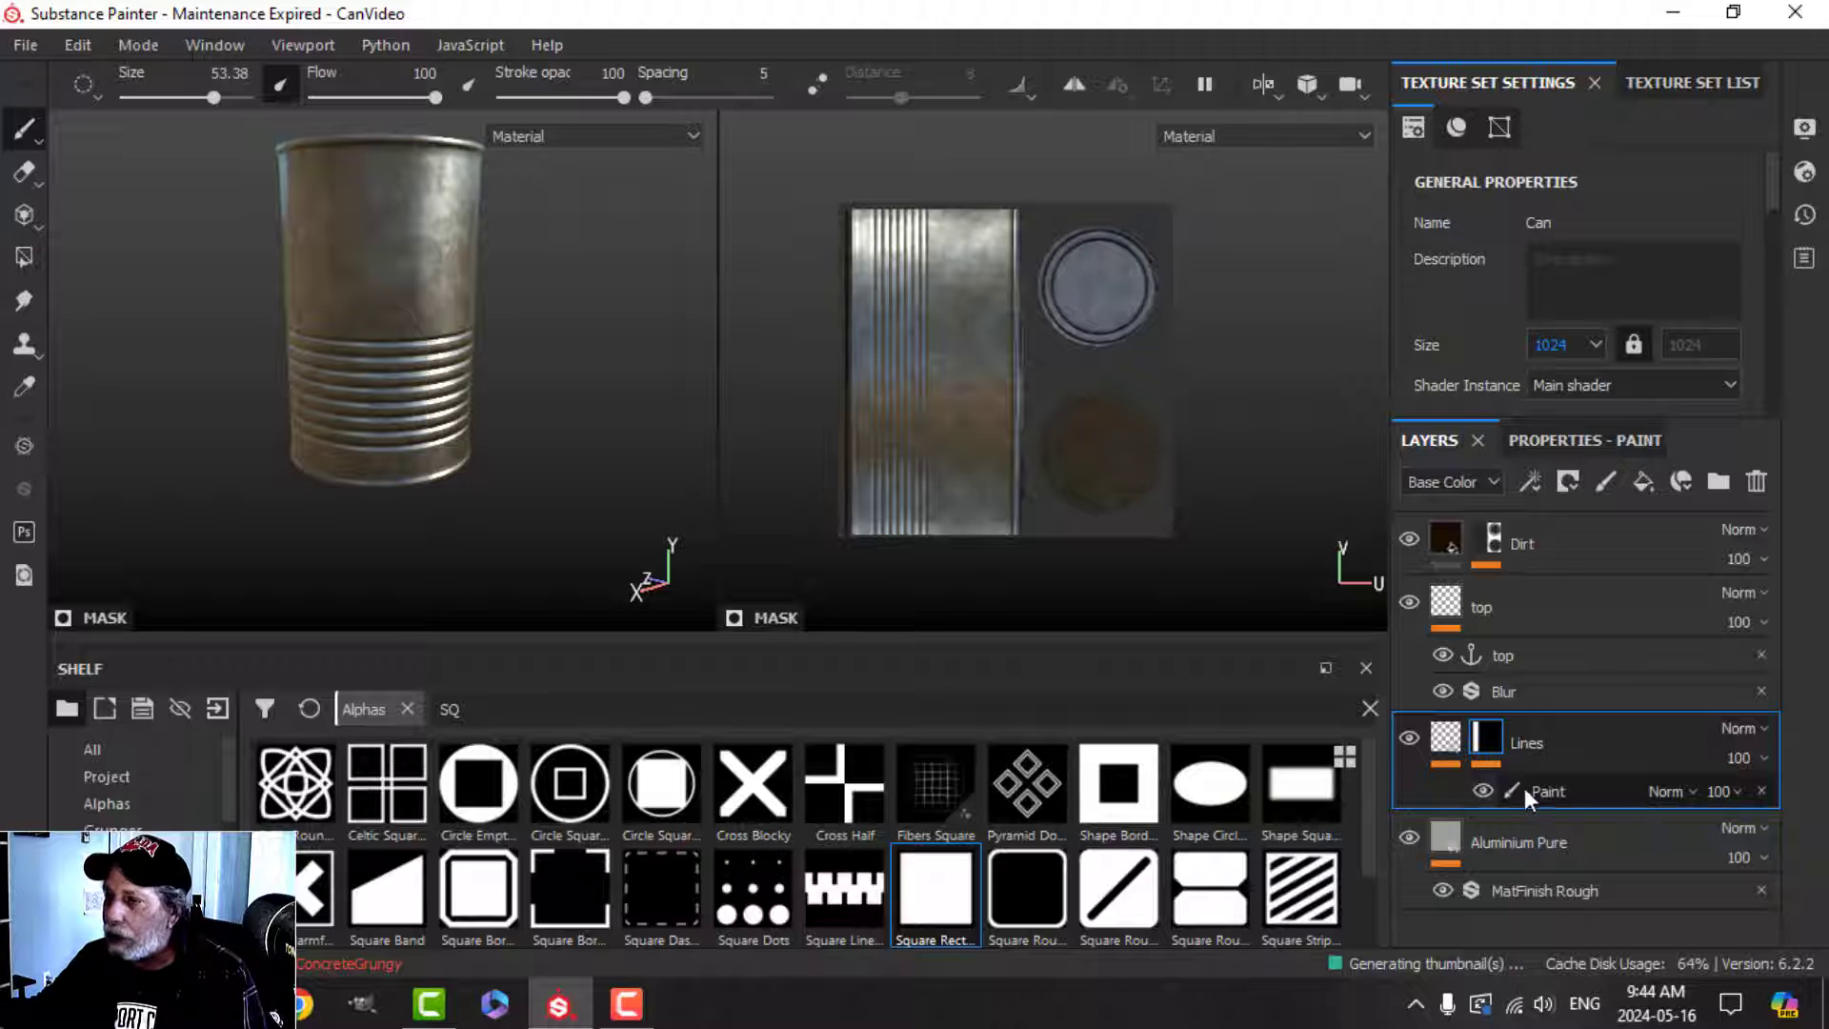
pyautogui.click(1484, 791)
pyautogui.click(1484, 791)
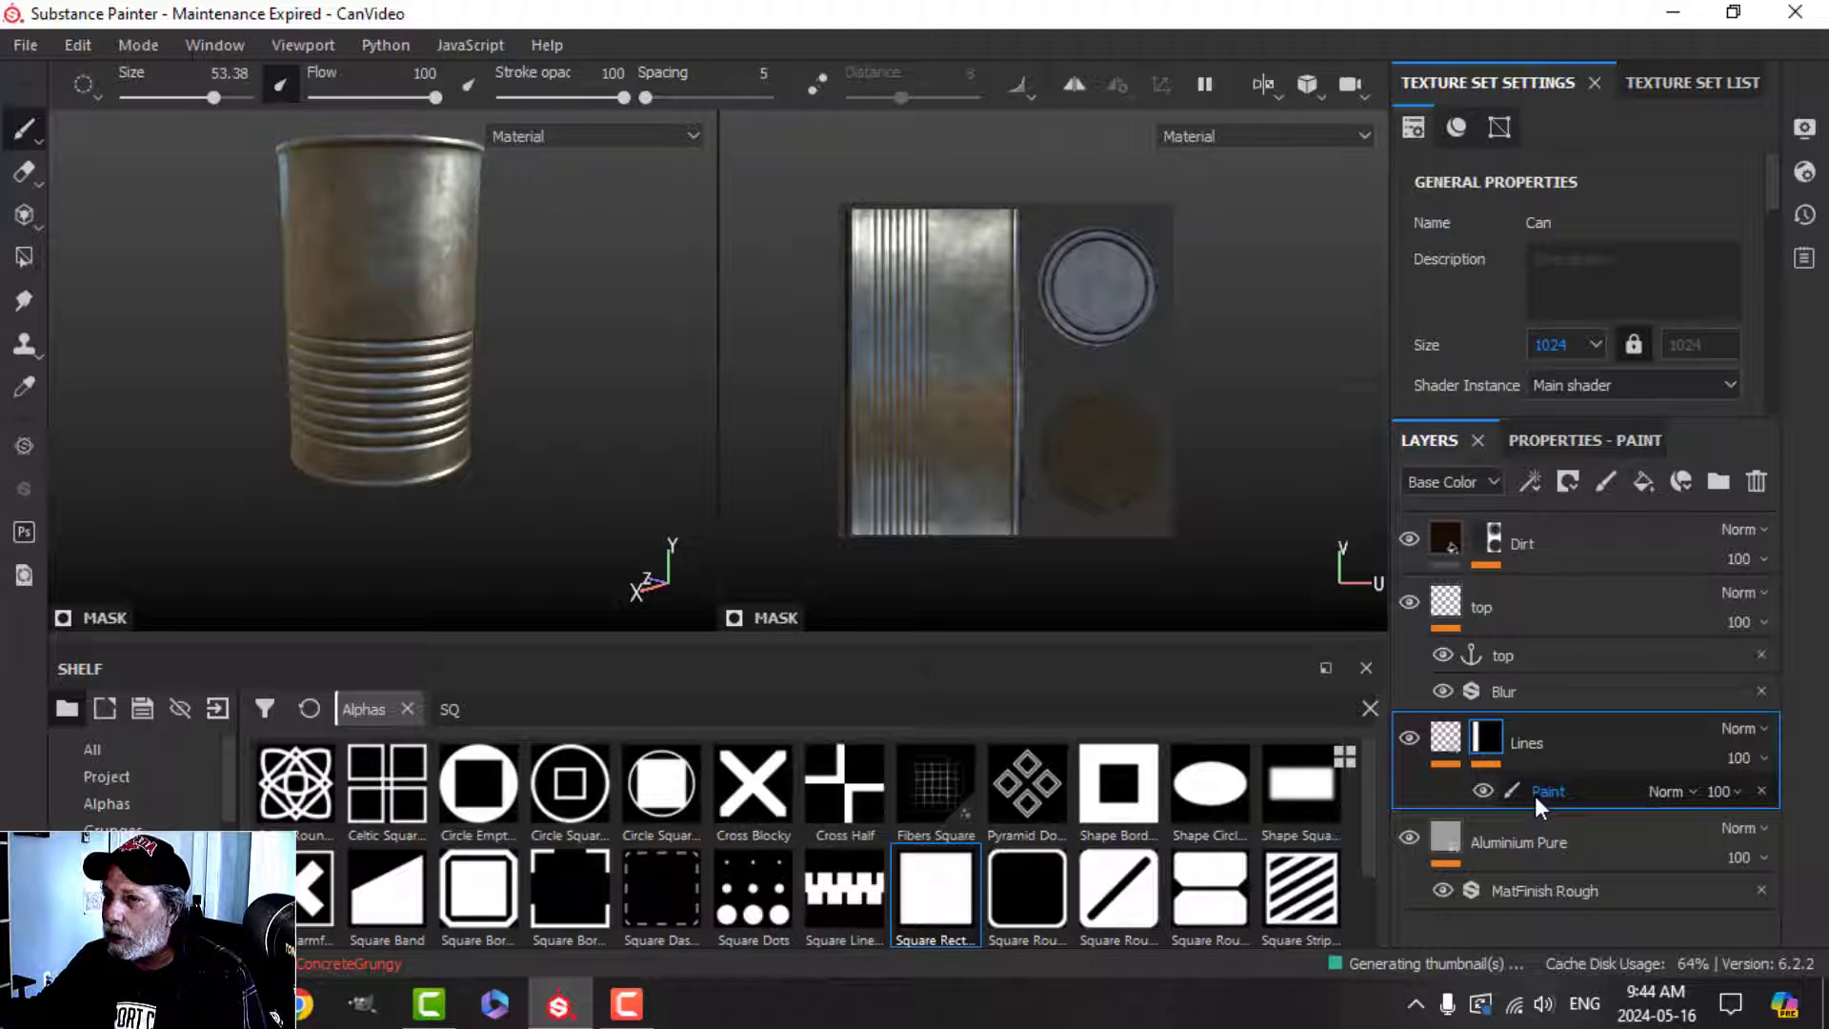
pyautogui.click(1438, 738)
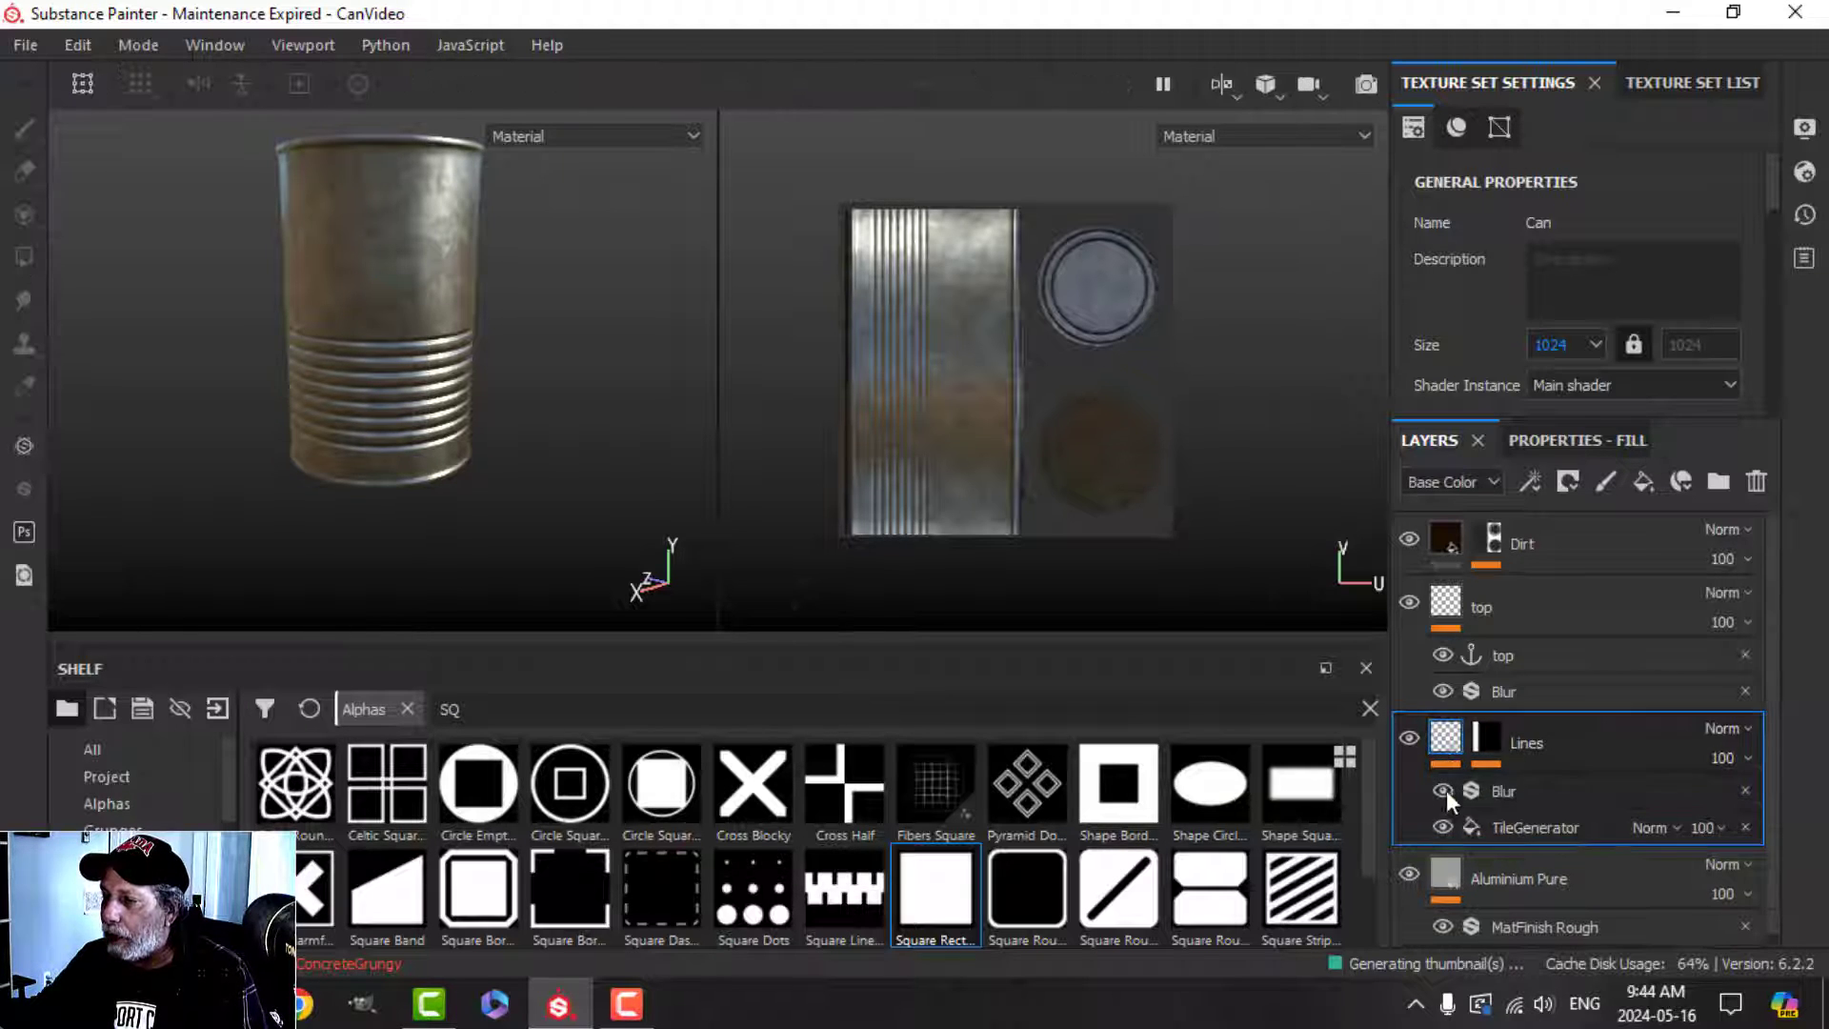
pyautogui.click(1486, 743)
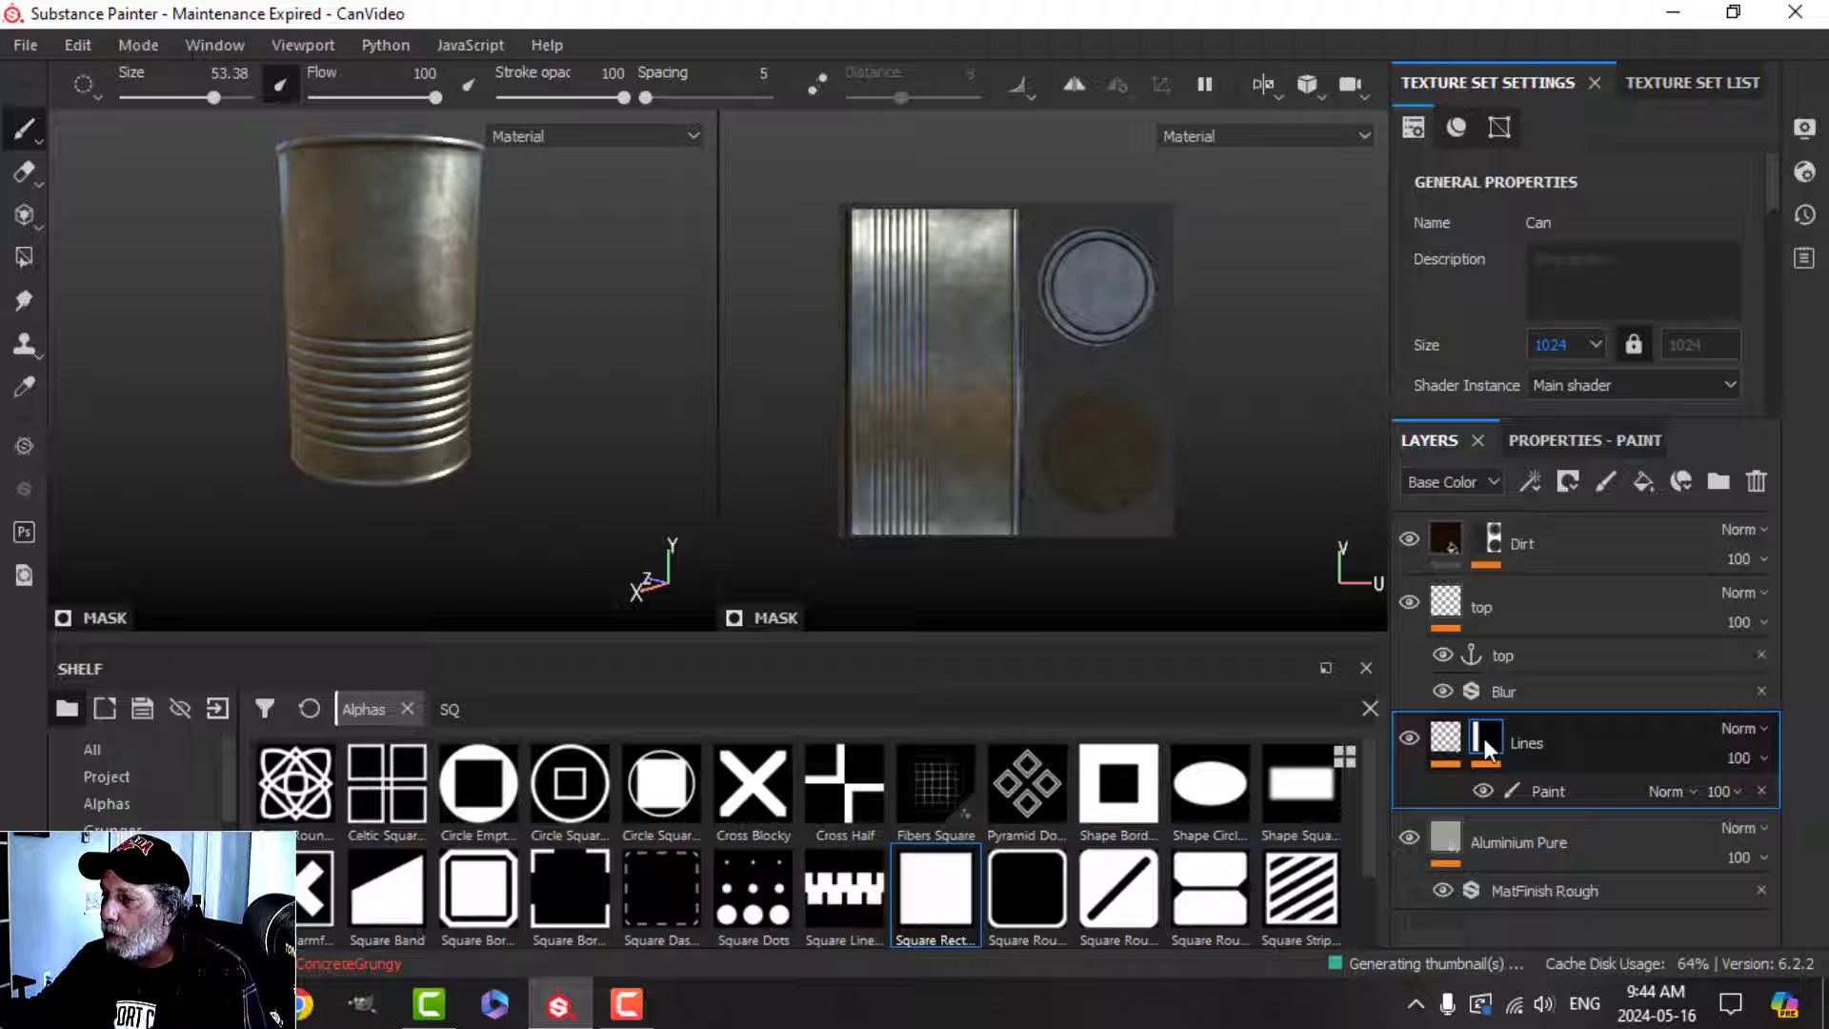
# Add a Transform filter to the Lines mask.
pyautogui.click(1531, 482)
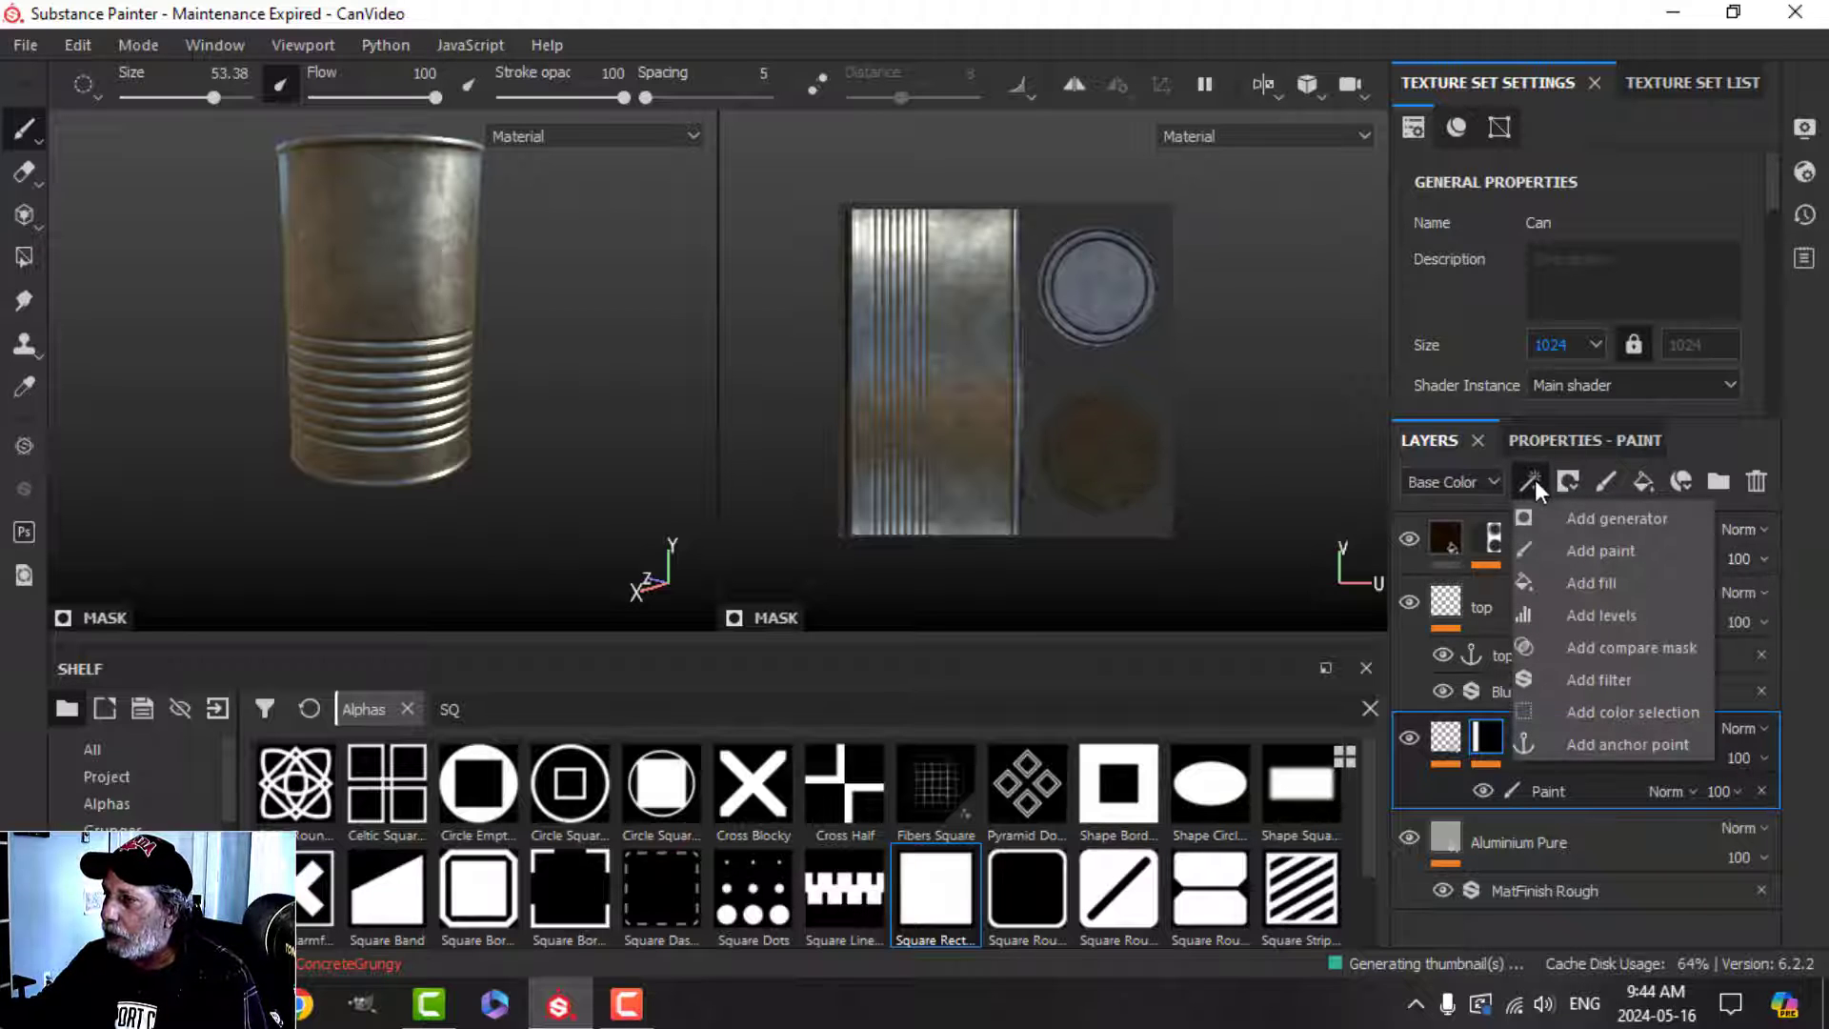
pyautogui.click(1600, 679)
pyautogui.click(1563, 438)
pyautogui.click(1587, 540)
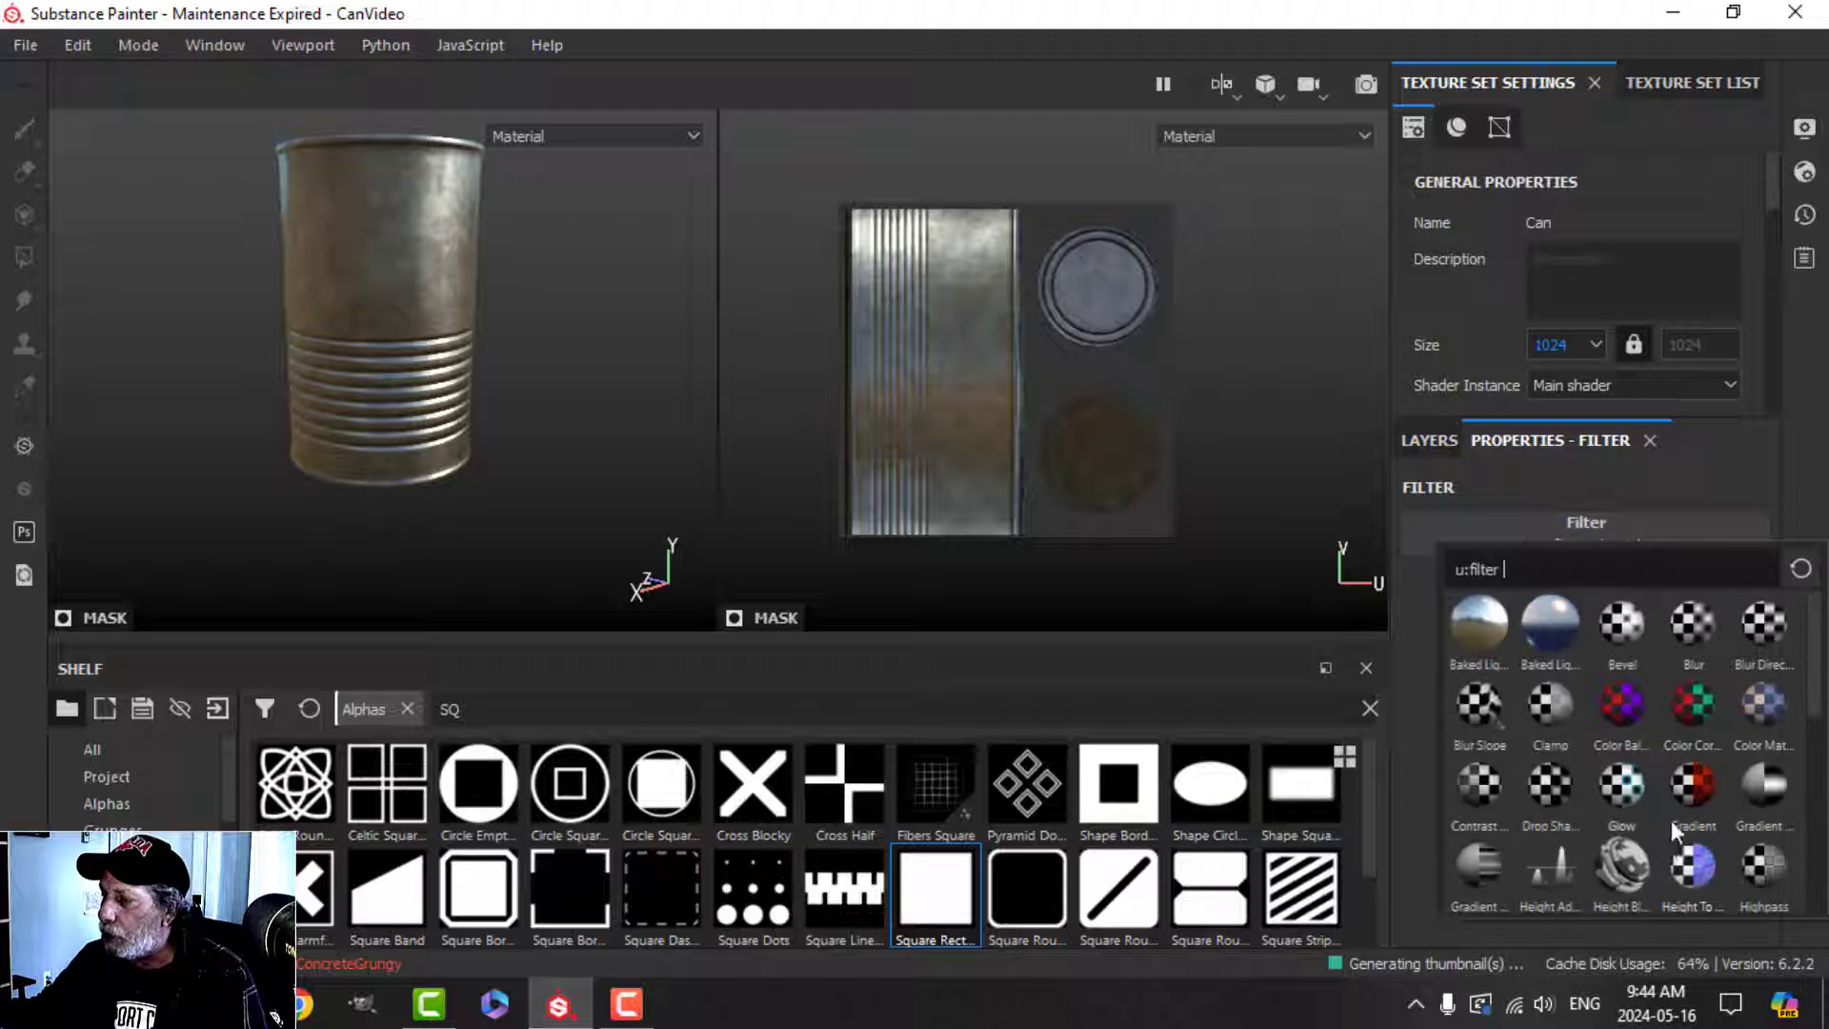
pyautogui.click(1619, 879)
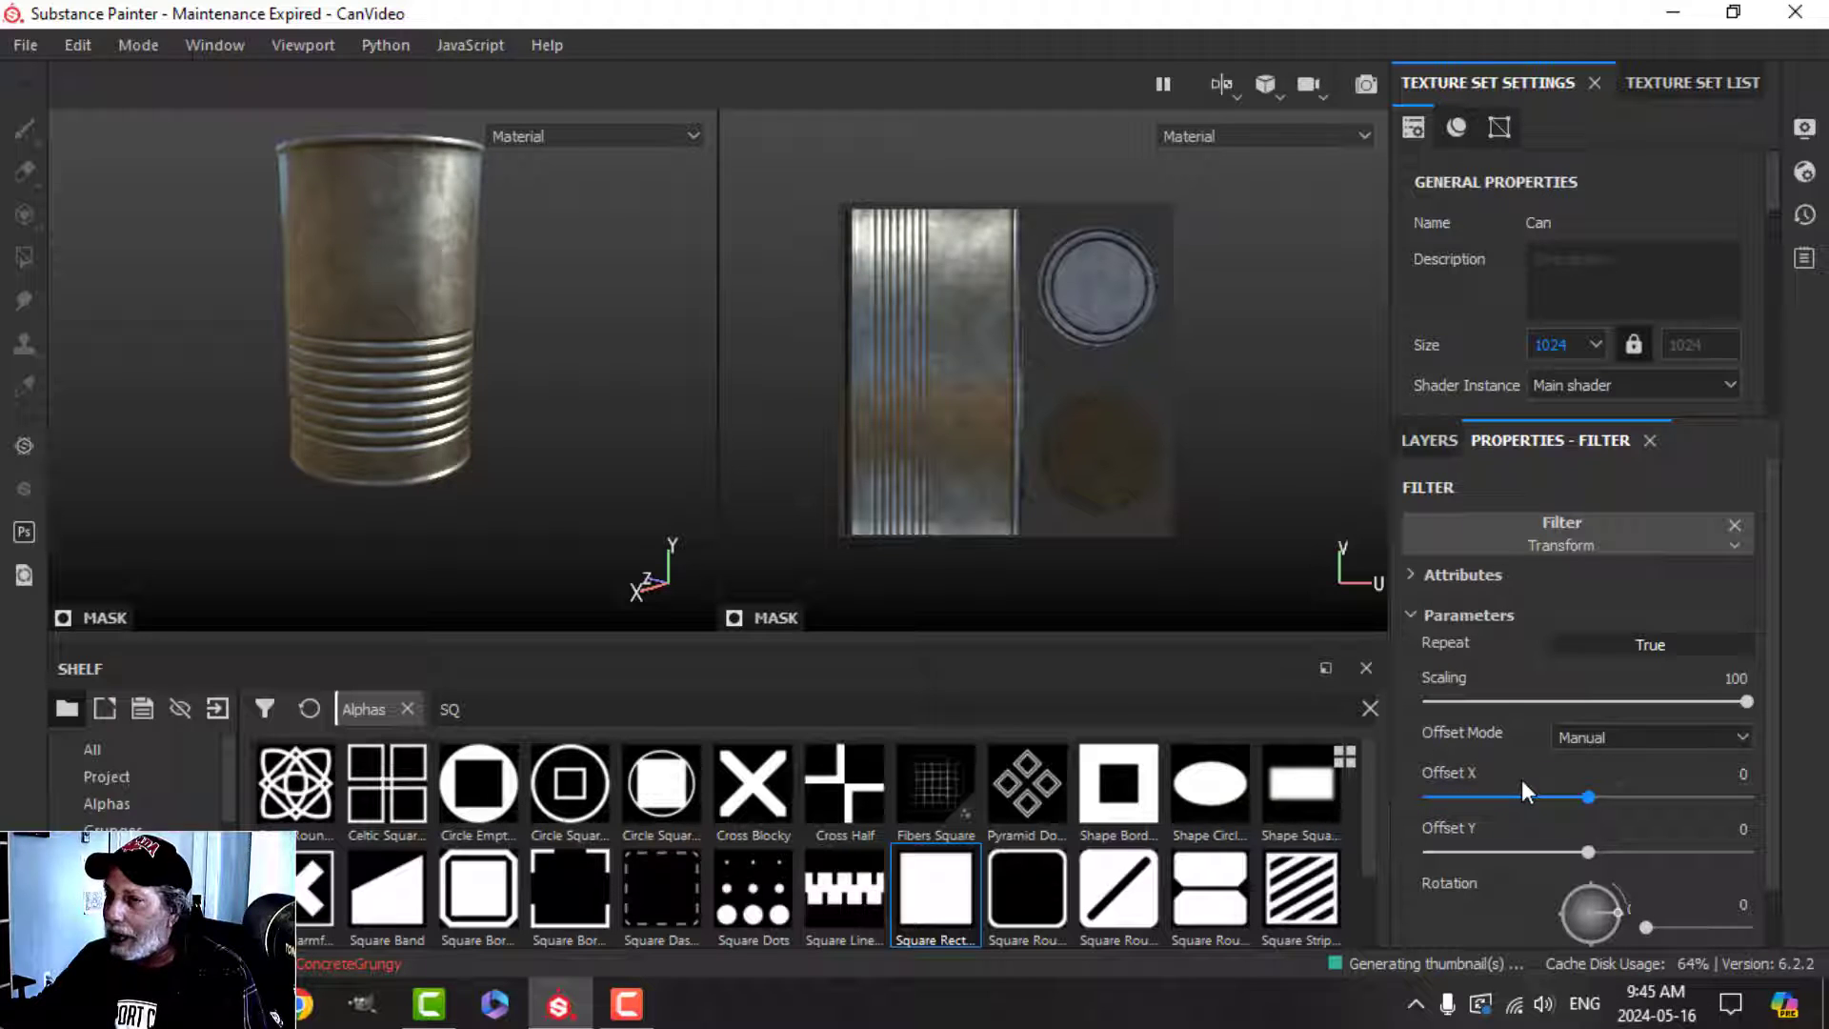
# Try a negative Offset X of -0.14 on the Transform filter, then return it to 0.
pyautogui.scroll(3, 477, 411)
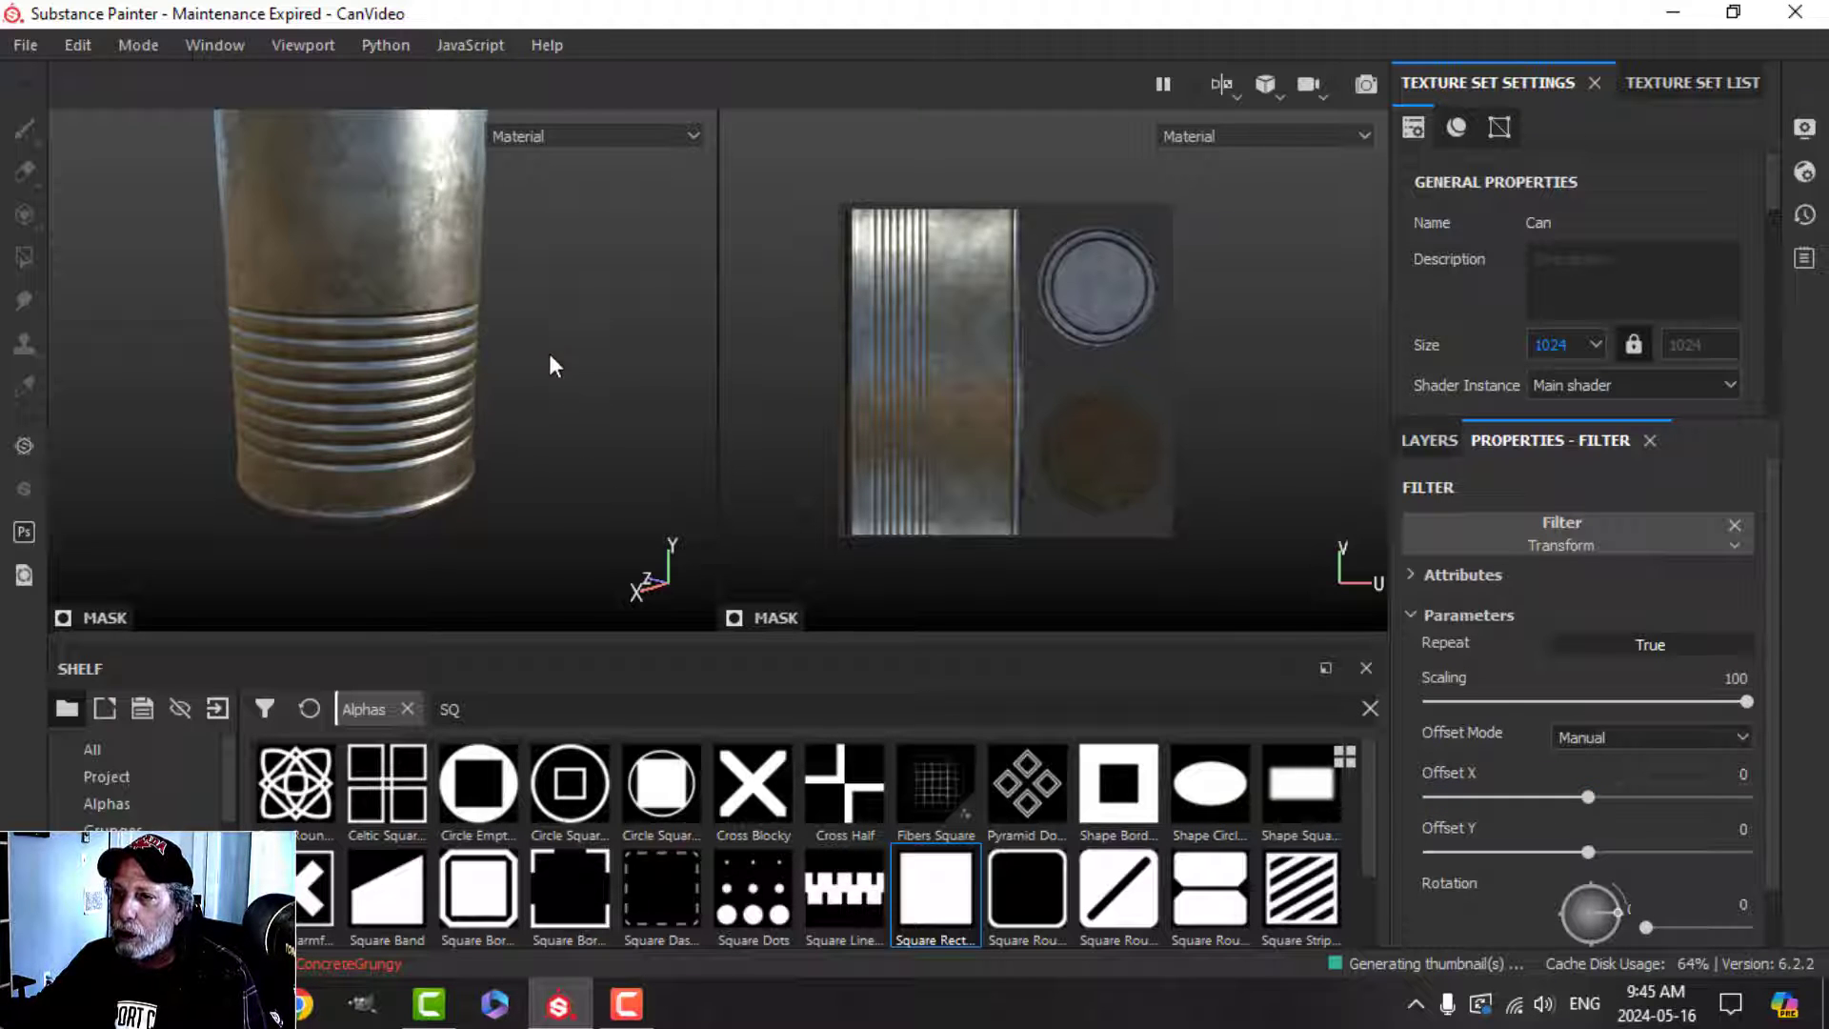
pyautogui.moveTo(549, 353); pyautogui.dragTo(550, 372, button='middle')
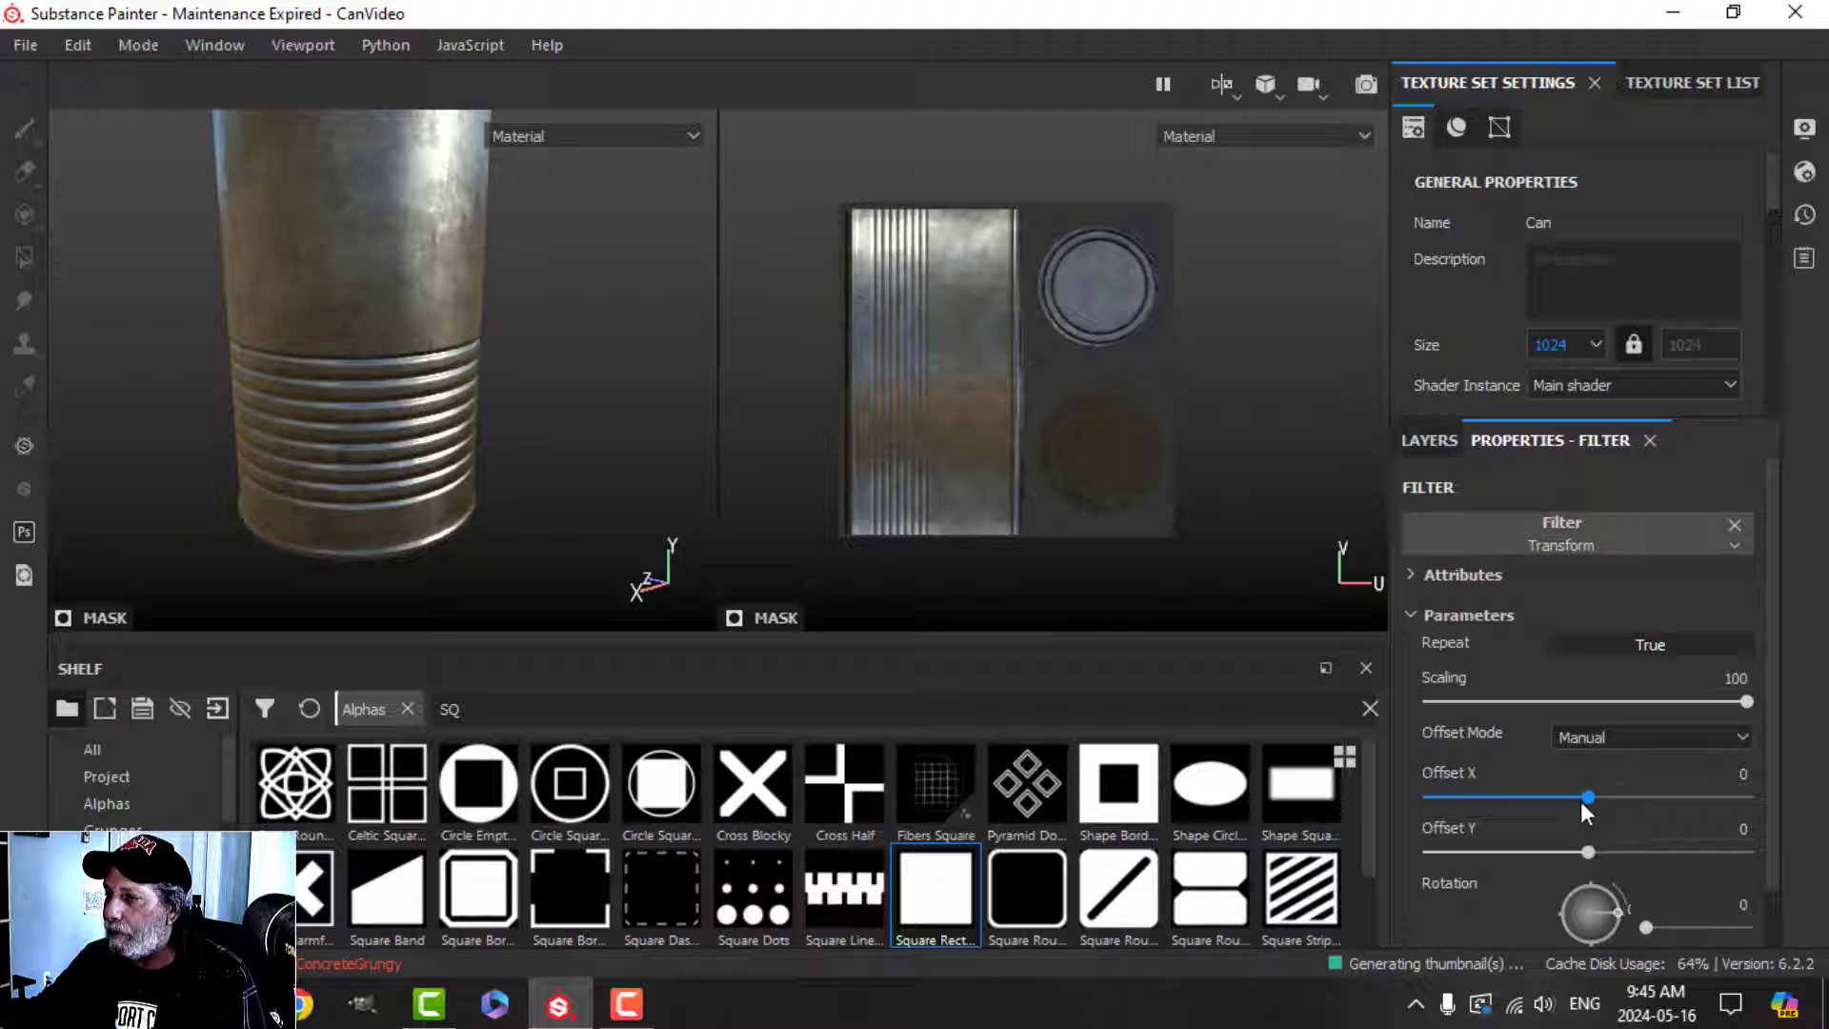
pyautogui.moveTo(1580, 802); pyautogui.dragTo(1566, 798)
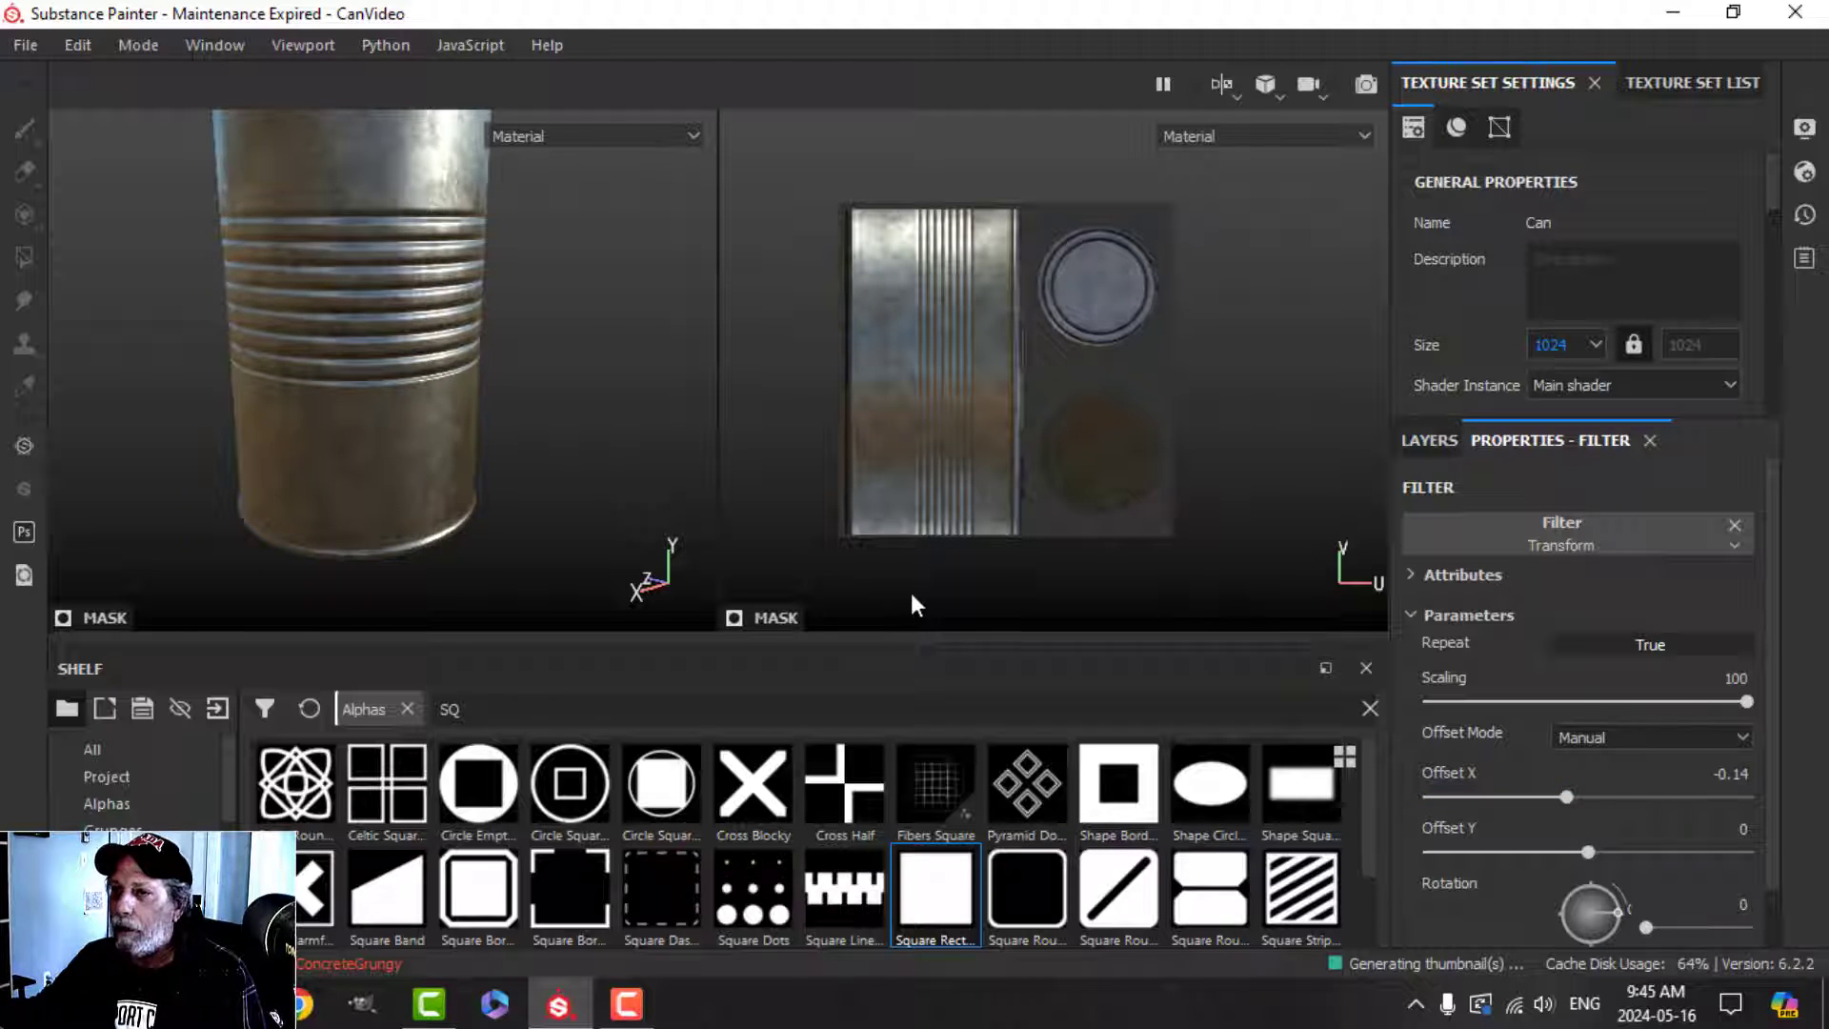
pyautogui.scroll(-3, 514, 482)
pyautogui.keyDown('alt'); pyautogui.moveTo(537, 463); pyautogui.dragTo(543, 509, button='middle'); pyautogui.keyUp('alt')
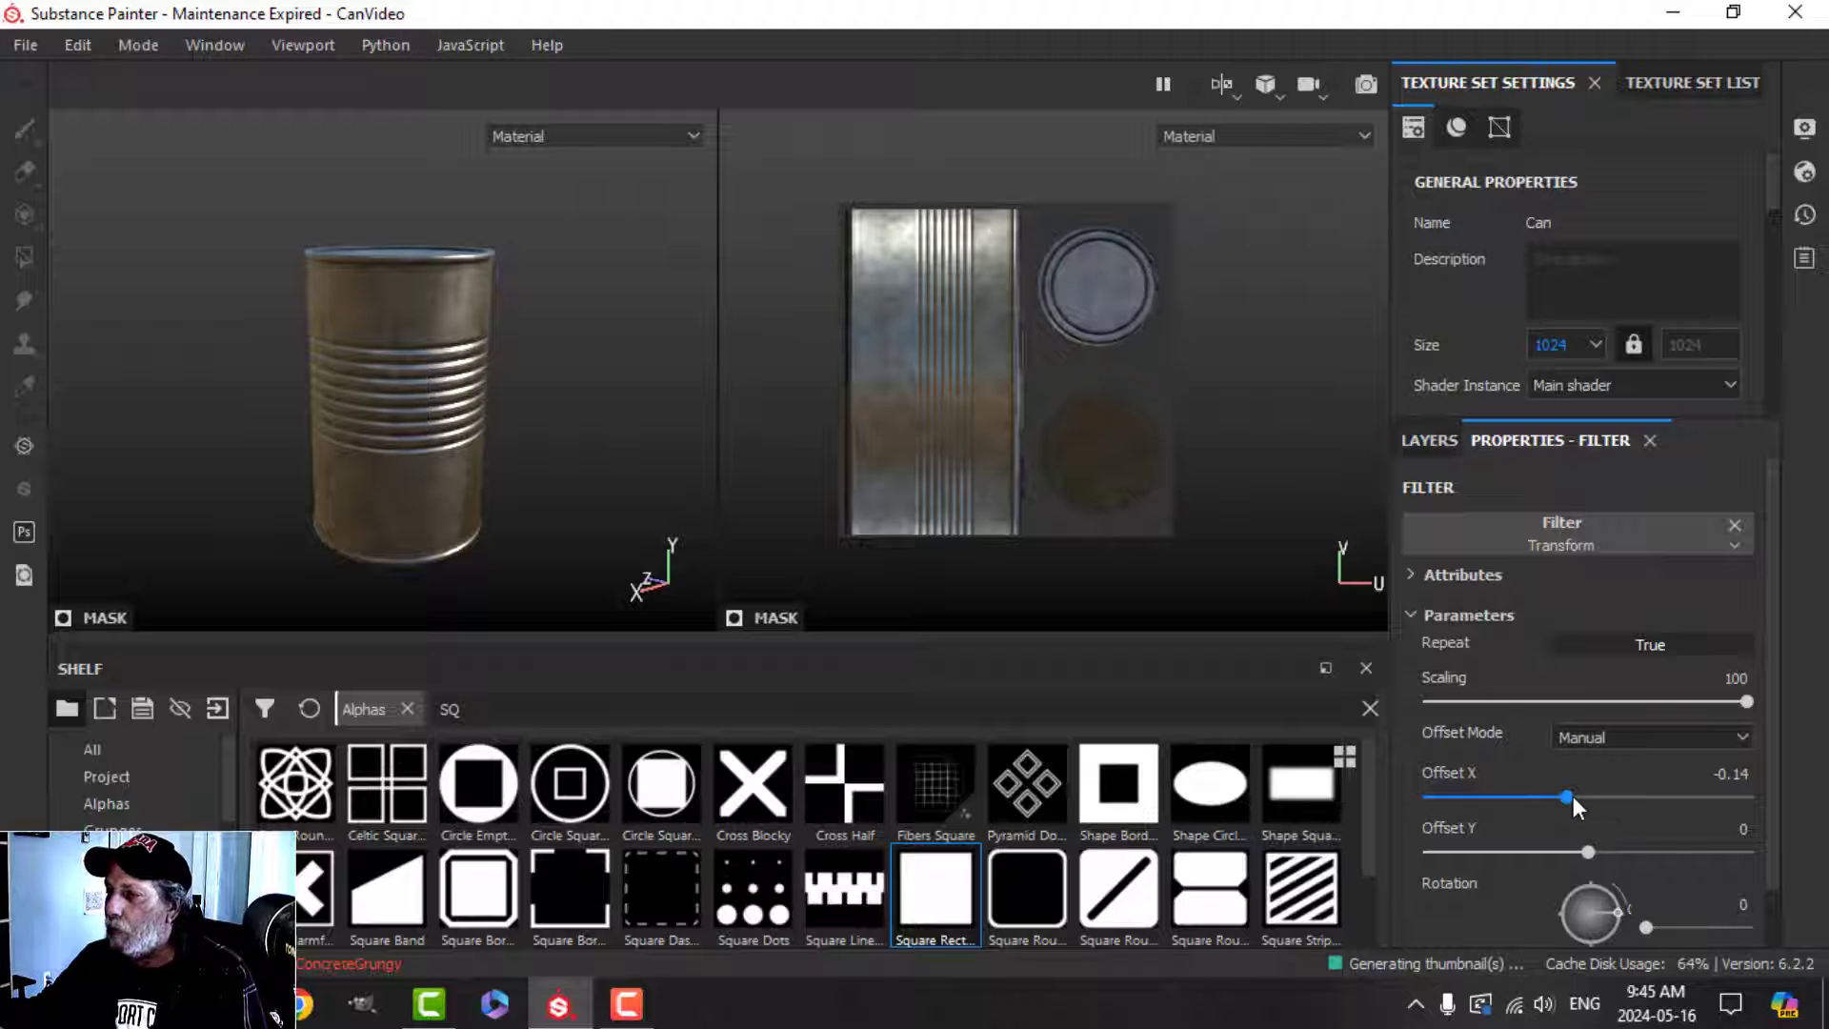
pyautogui.moveTo(1574, 796); pyautogui.dragTo(1590, 797)
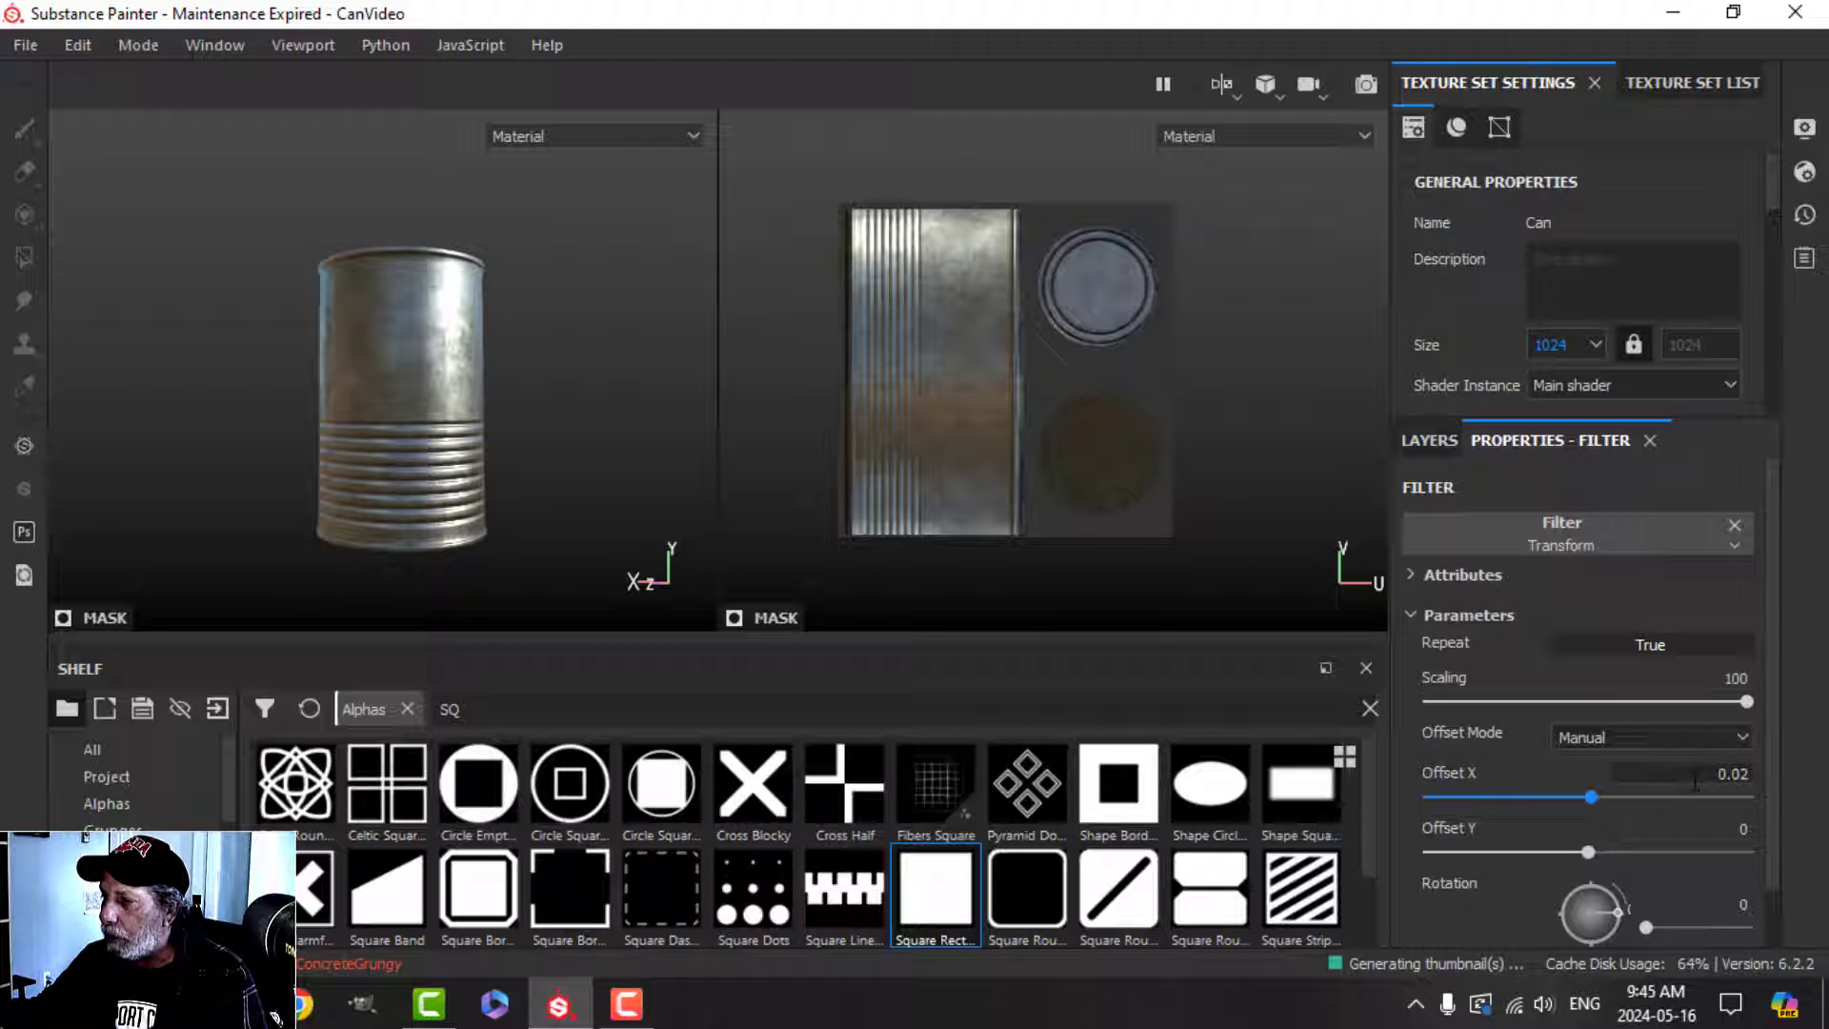
pyautogui.press('Return')
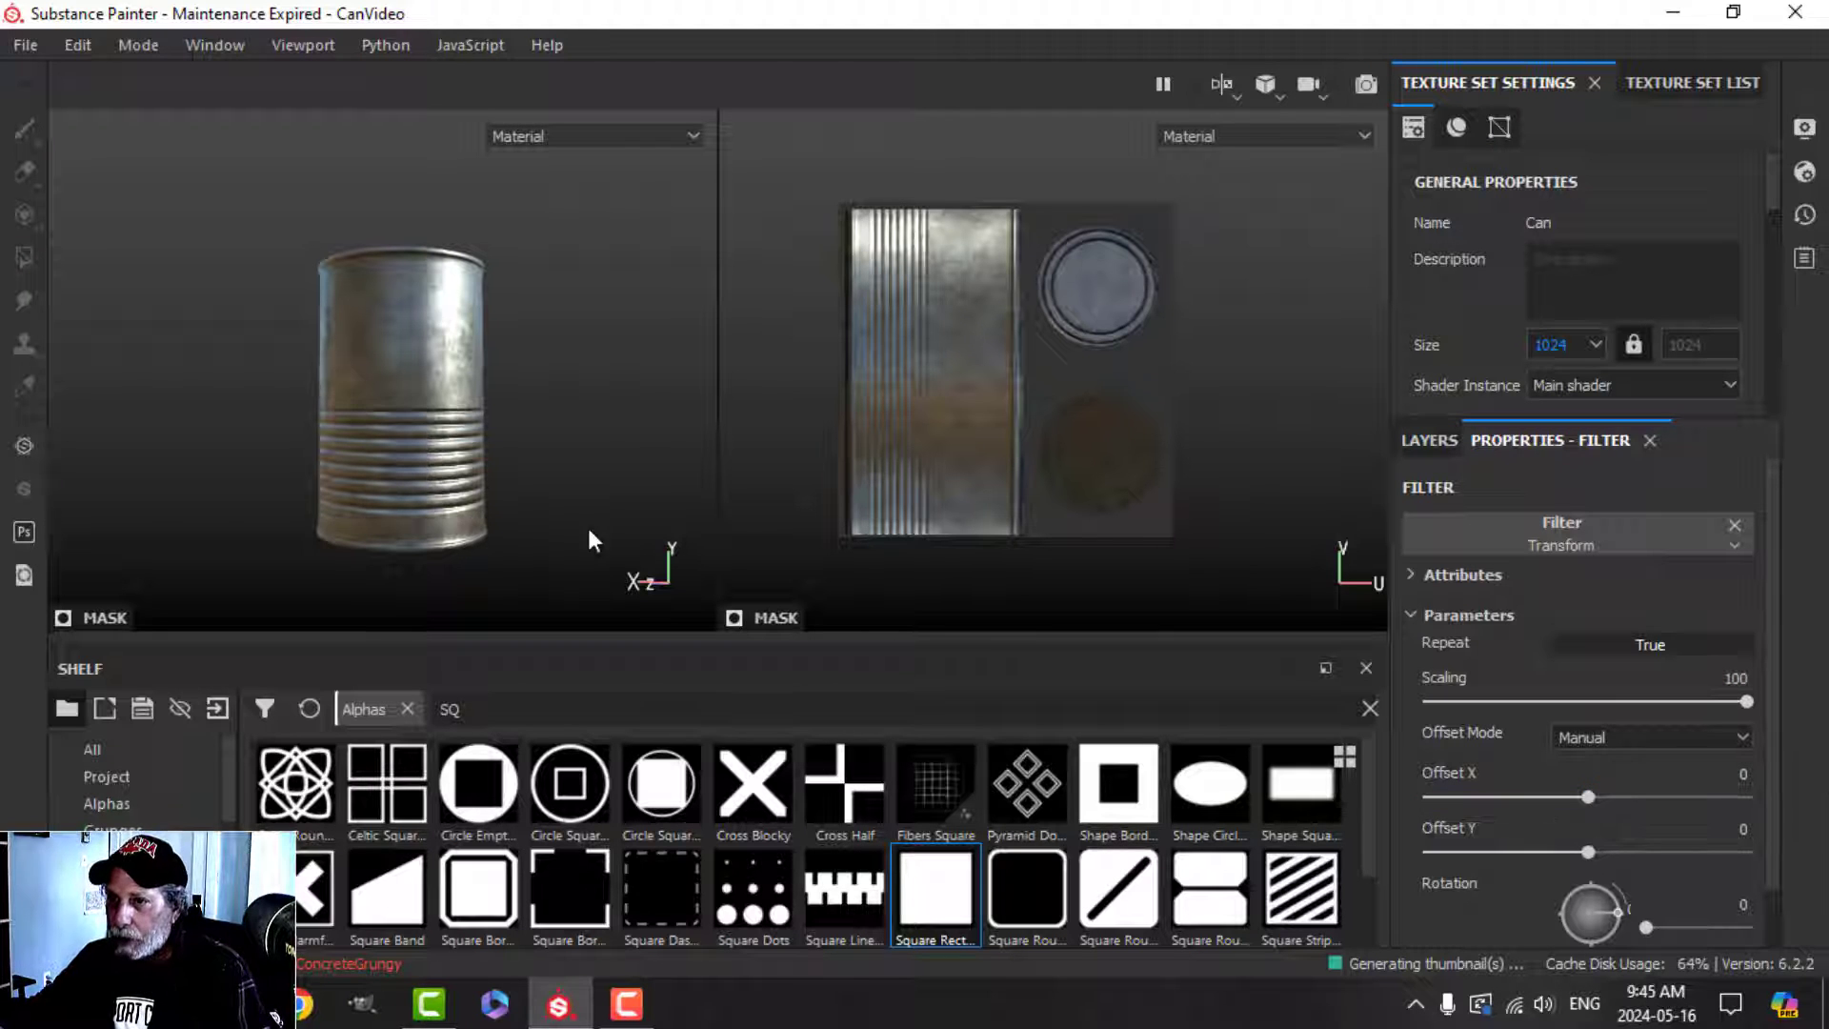
# Back in the layer stack, select the TileGenerator fill, then the Lines mask.
pyautogui.scroll(3, 559, 453)
pyautogui.keyDown('alt'); pyautogui.moveTo(541, 452); pyautogui.dragTo(595, 458); pyautogui.keyUp('alt')
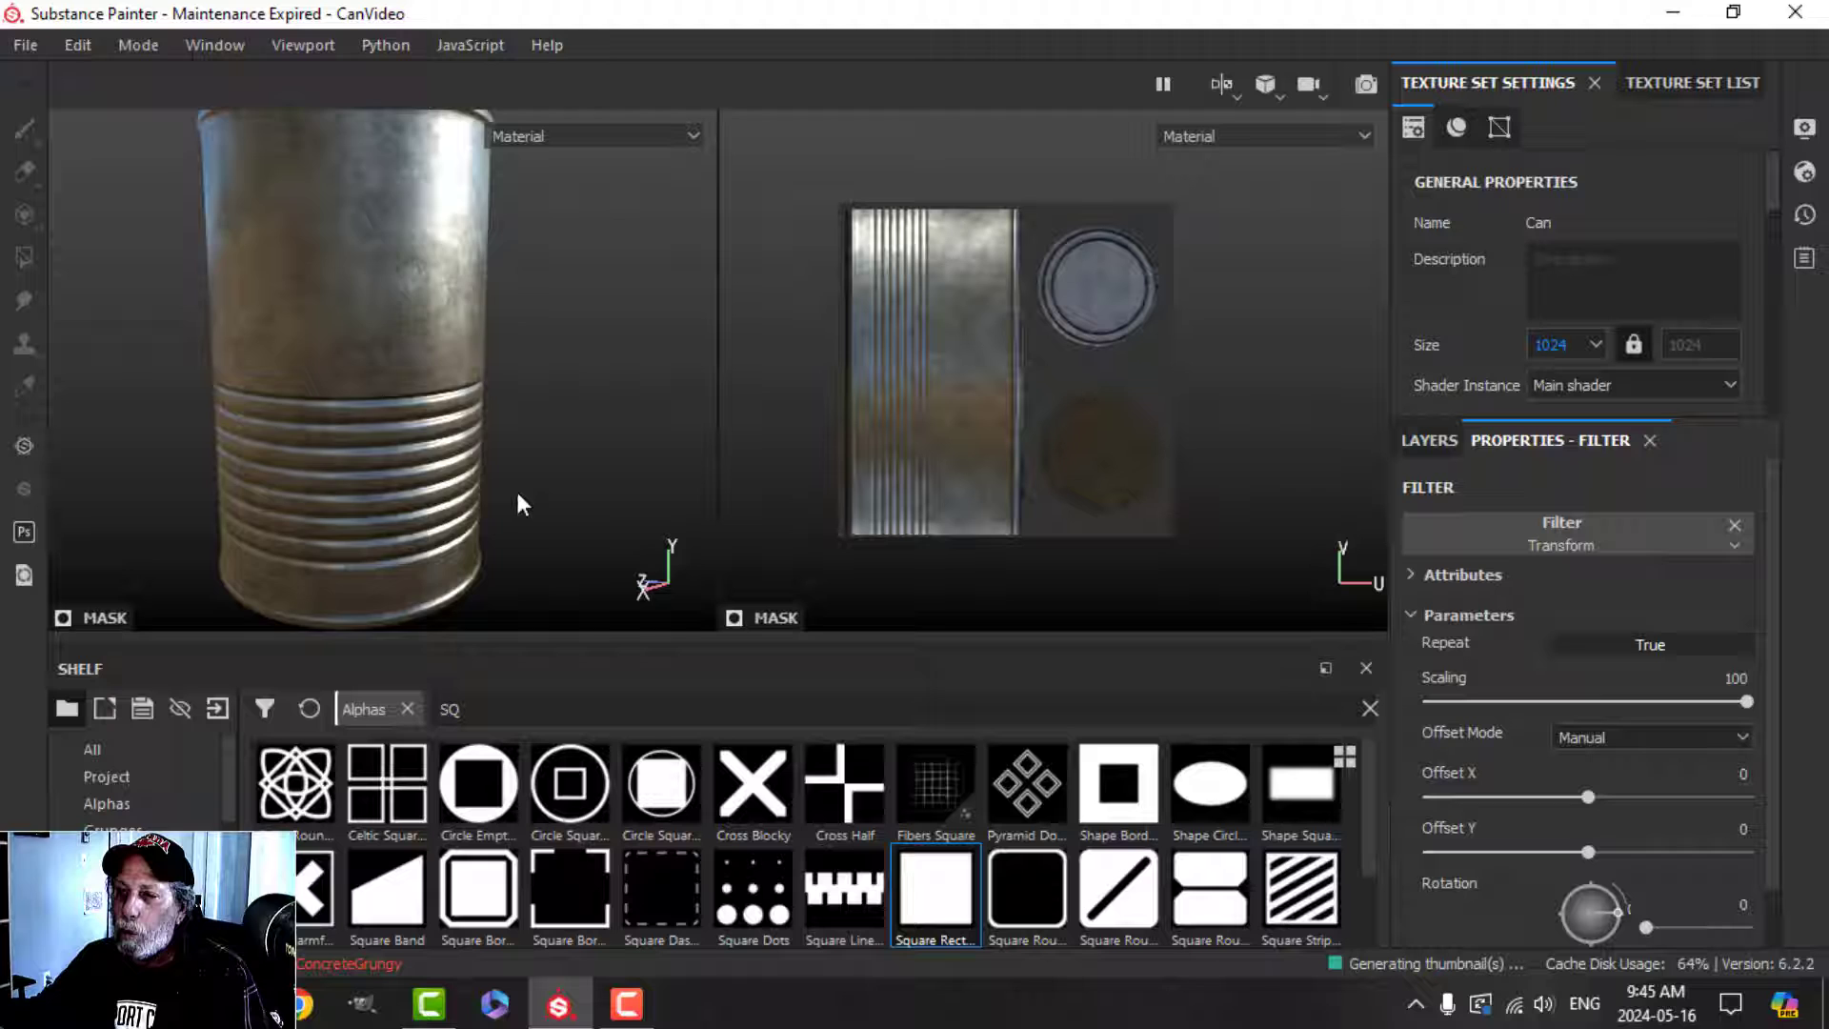
pyautogui.scroll(-3, 517, 489)
pyautogui.keyDown('alt'); pyautogui.moveTo(516, 489); pyautogui.dragTo(591, 467, button='middle'); pyautogui.keyUp('alt')
pyautogui.scroll(1, 587, 465)
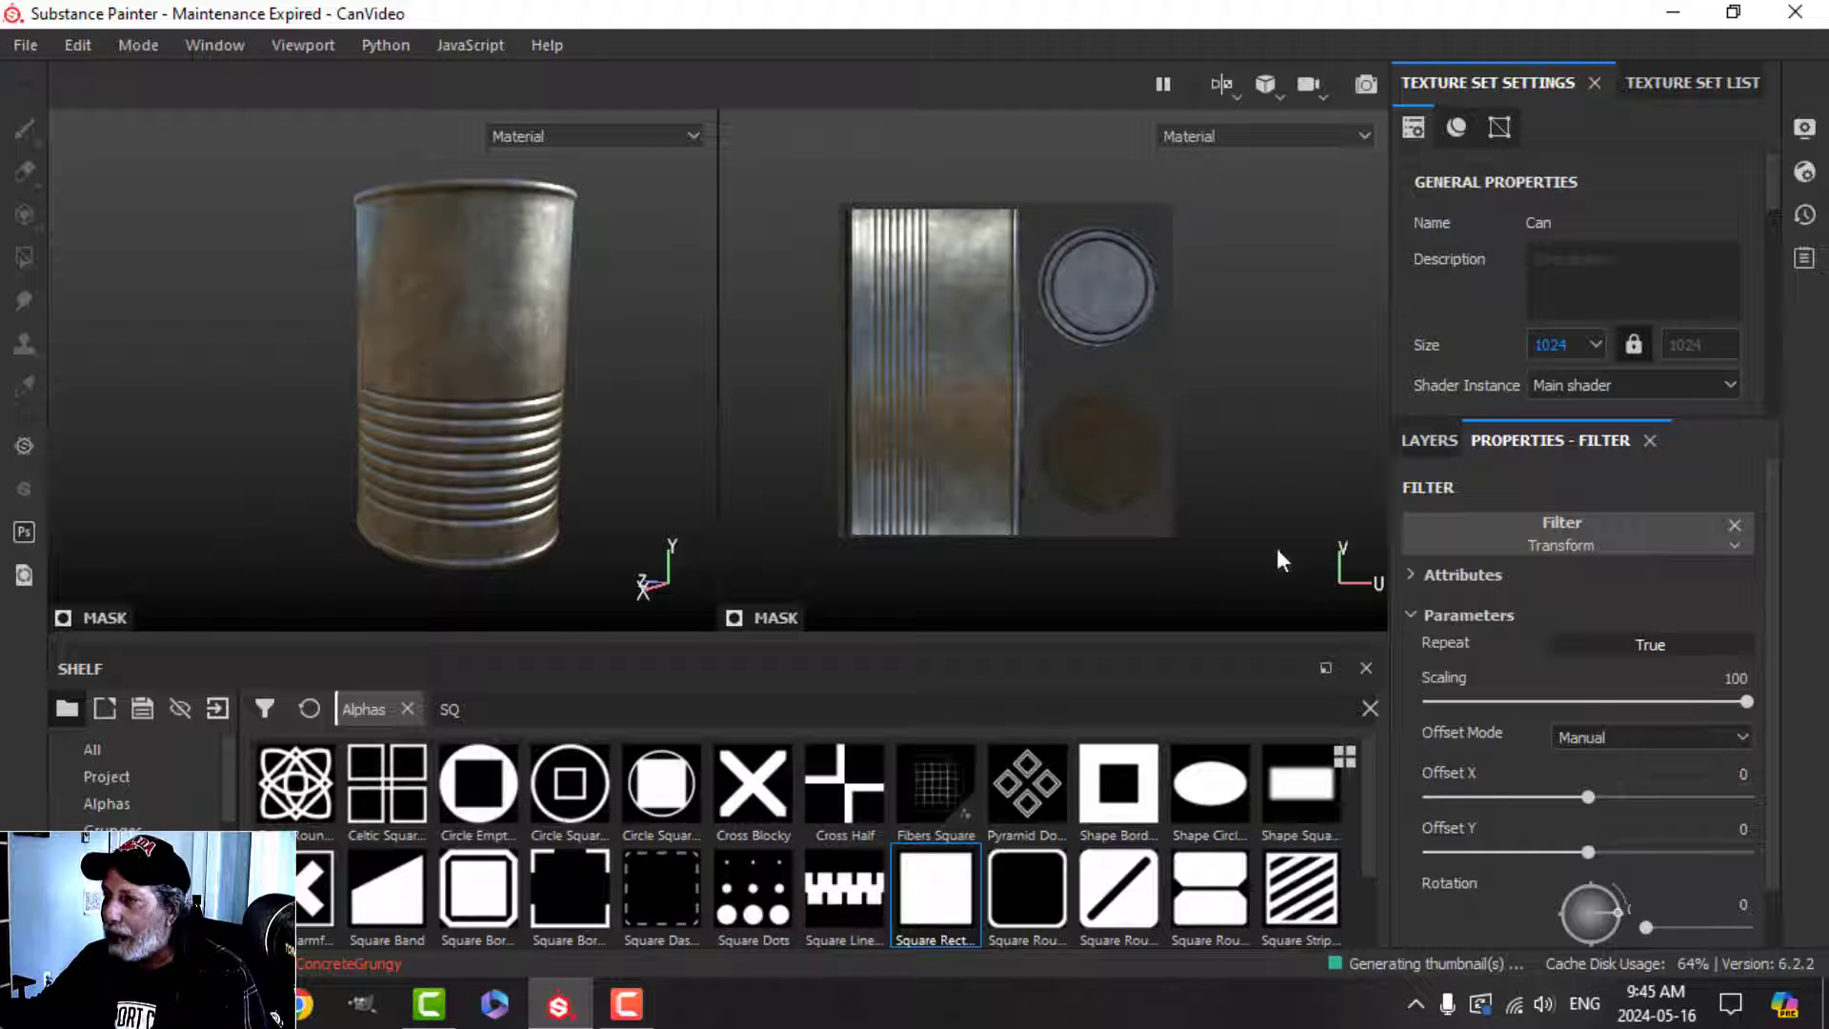
pyautogui.click(1426, 441)
pyautogui.click(1477, 828)
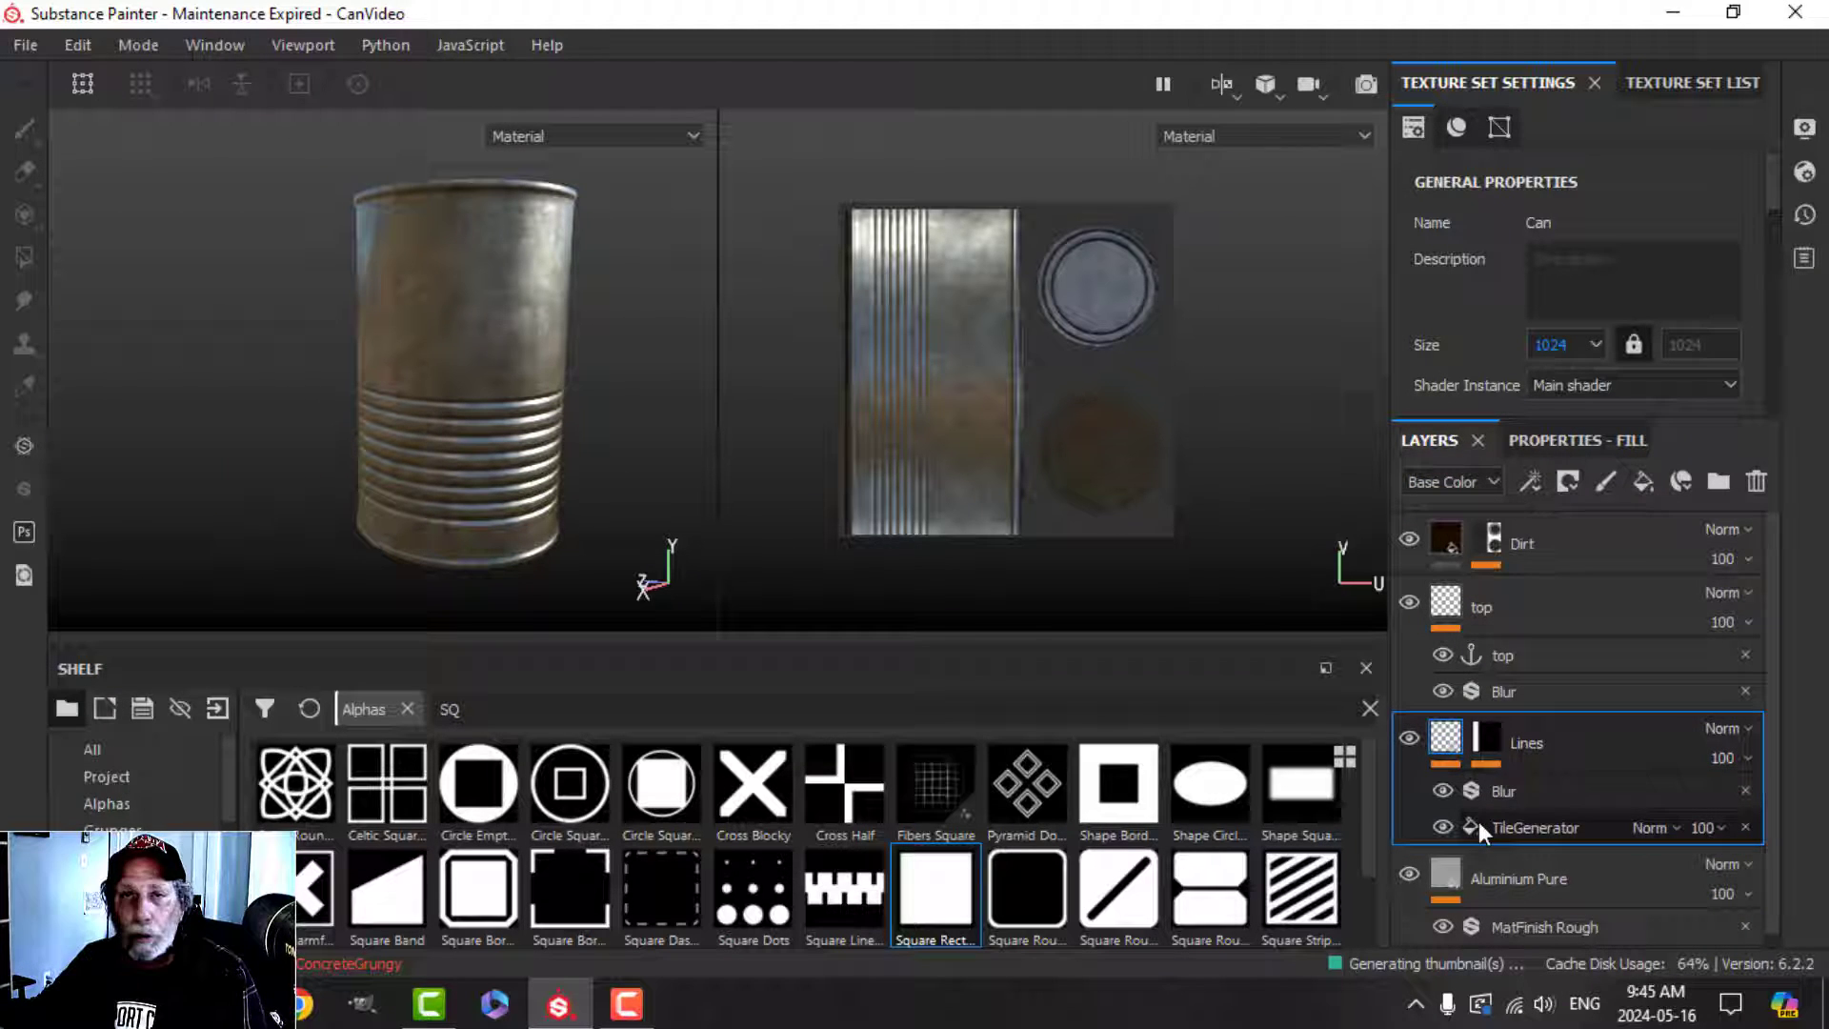
pyautogui.click(1487, 741)
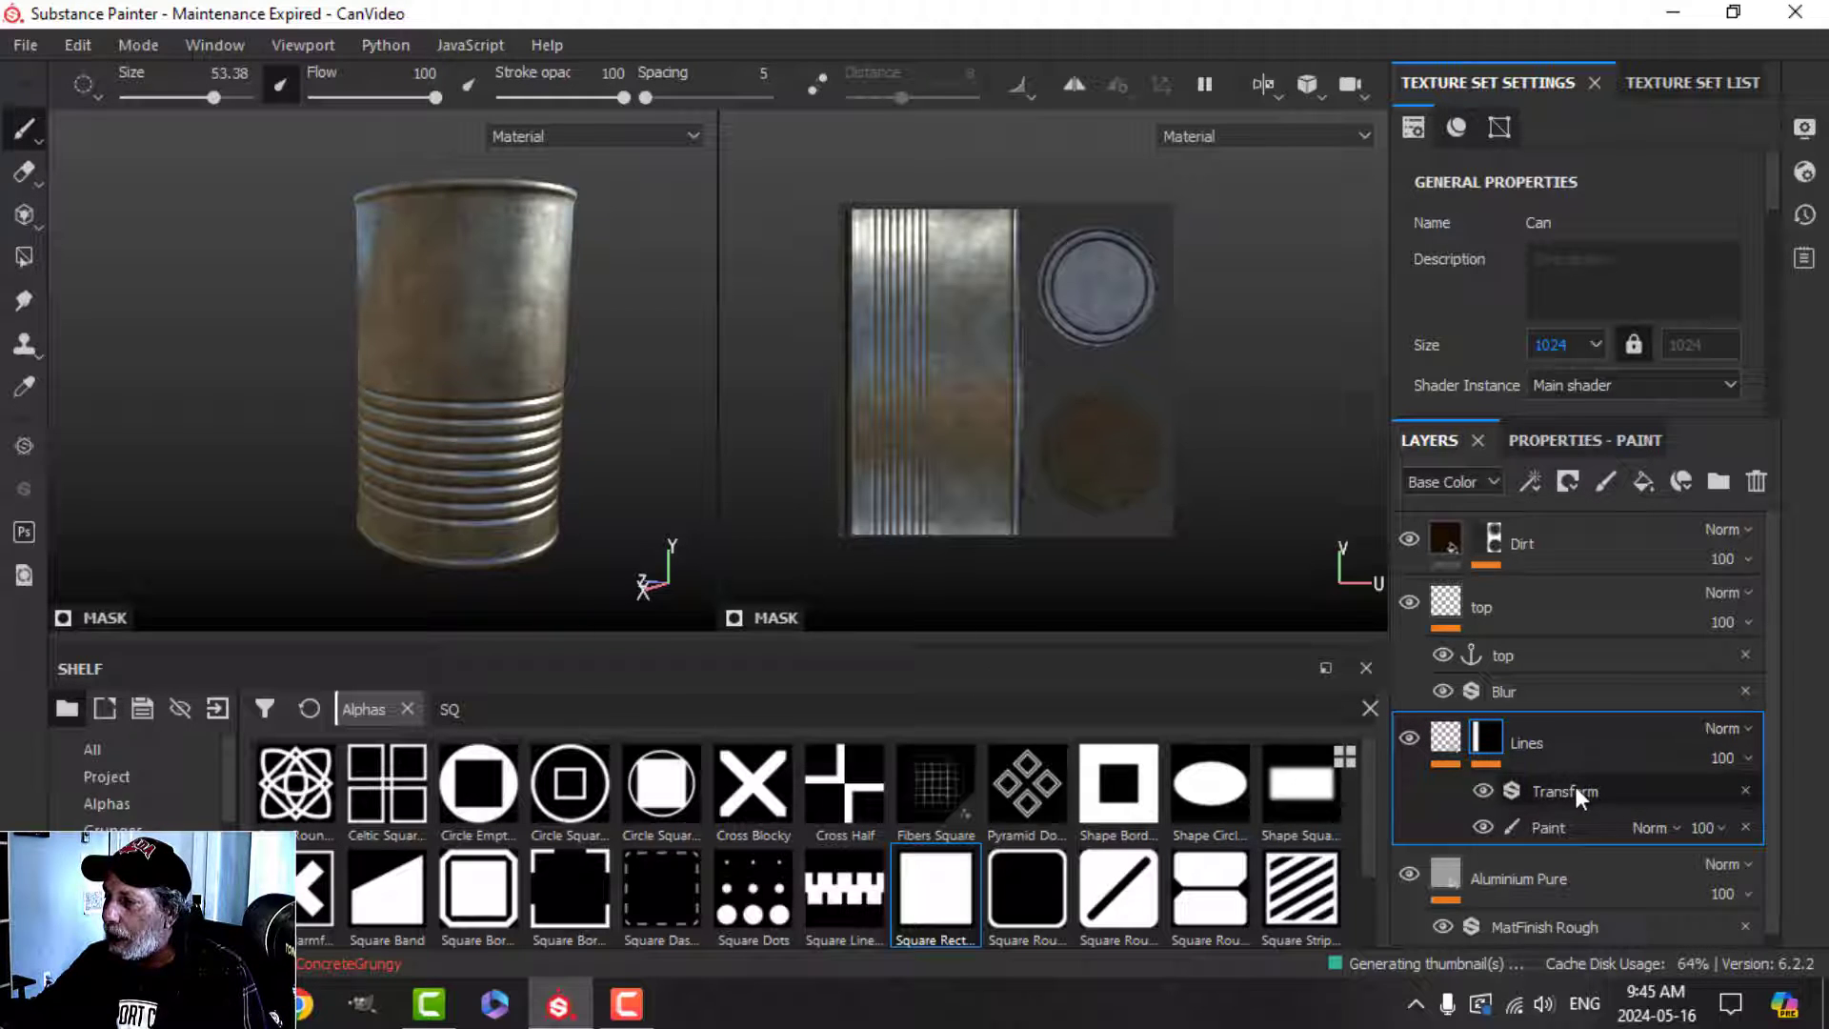
pyautogui.keyDown('alt'); pyautogui.moveTo(552, 481); pyautogui.dragTo(533, 436); pyautogui.keyUp('alt')
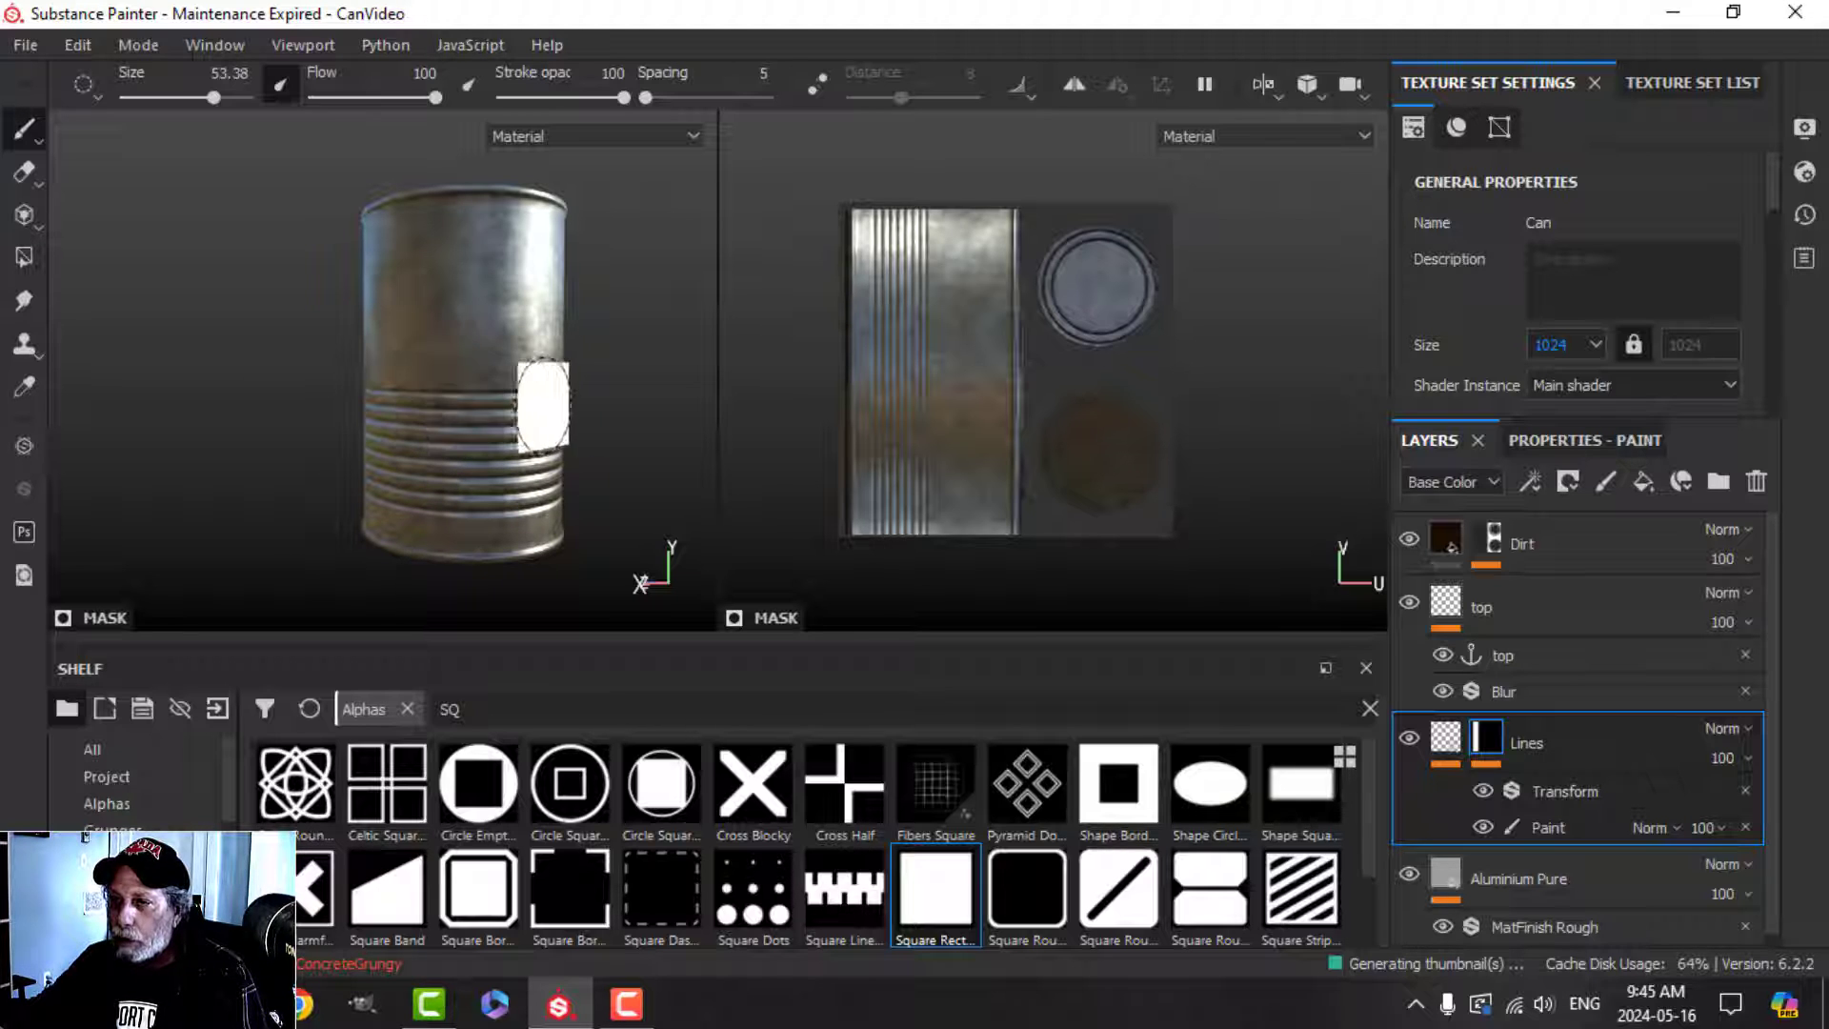
# On the Lines mask's Paint effect, paint black square-brush strokes to remove the upper ridges.
pyautogui.click(1551, 829)
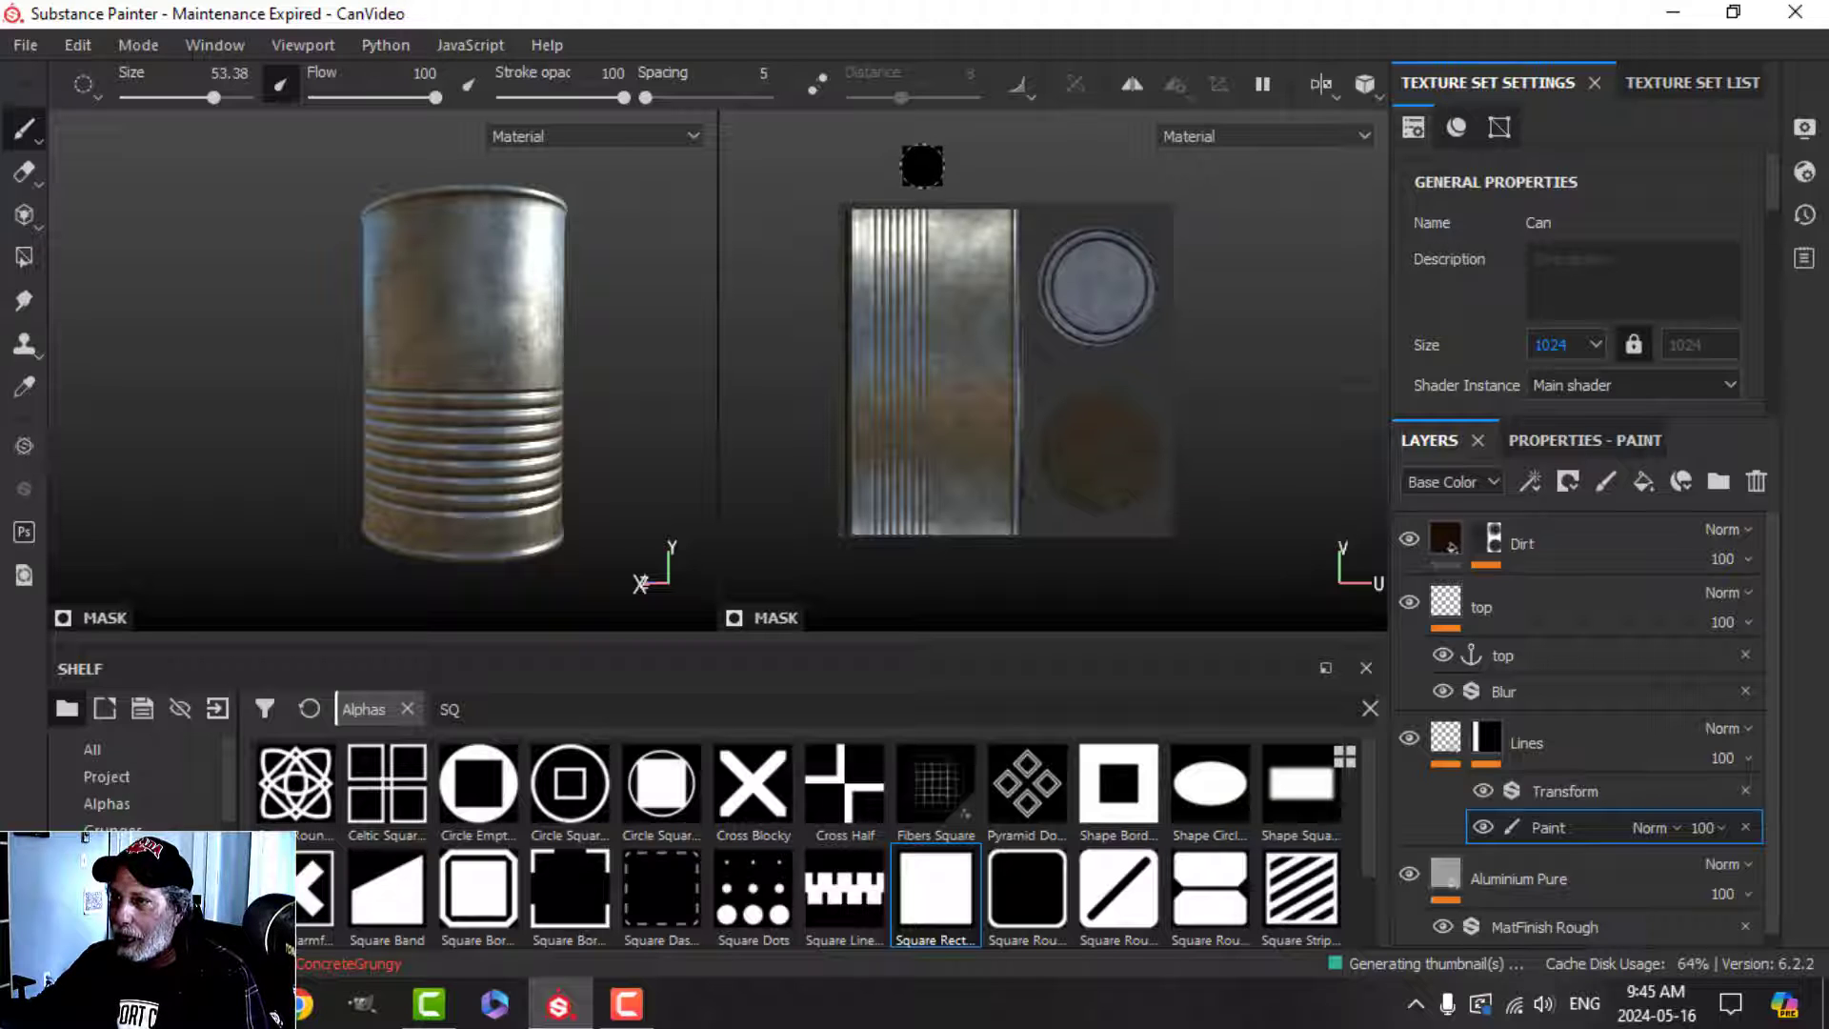
pyautogui.hotkey('ctrl', 'shift')
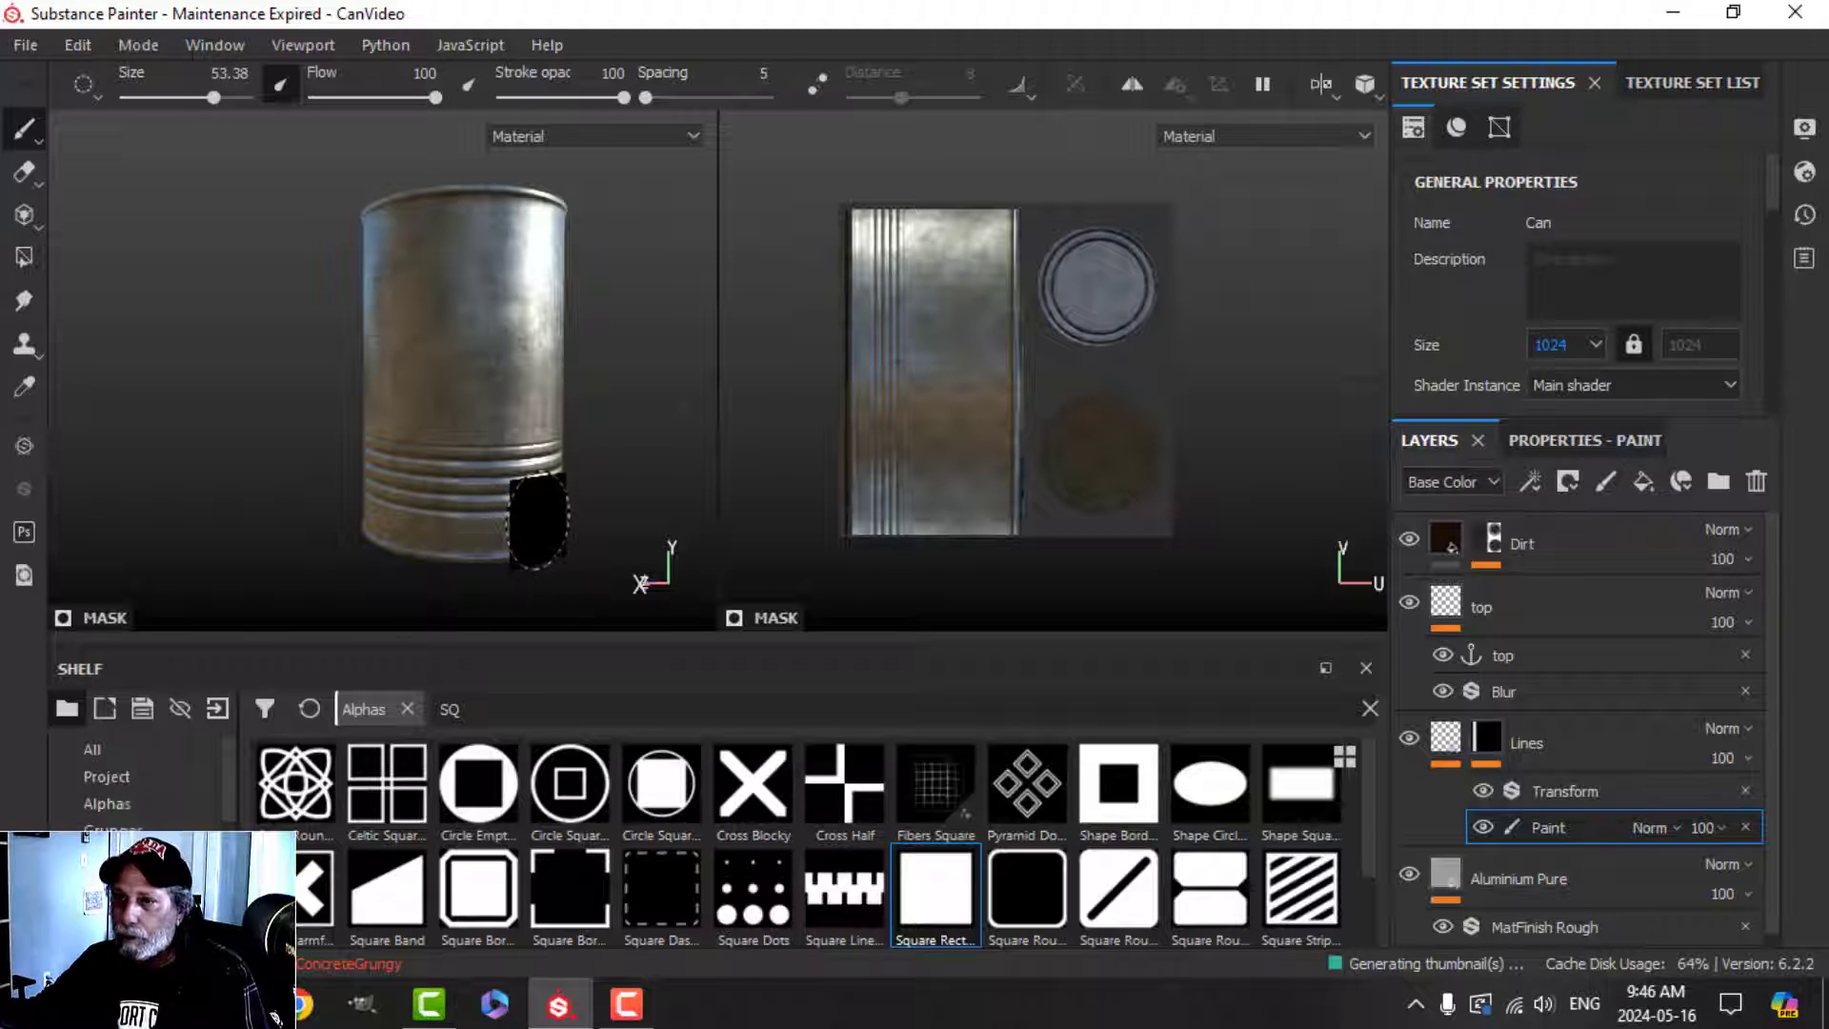
pyautogui.moveTo(890, 395); pyautogui.dragTo(943, 181)
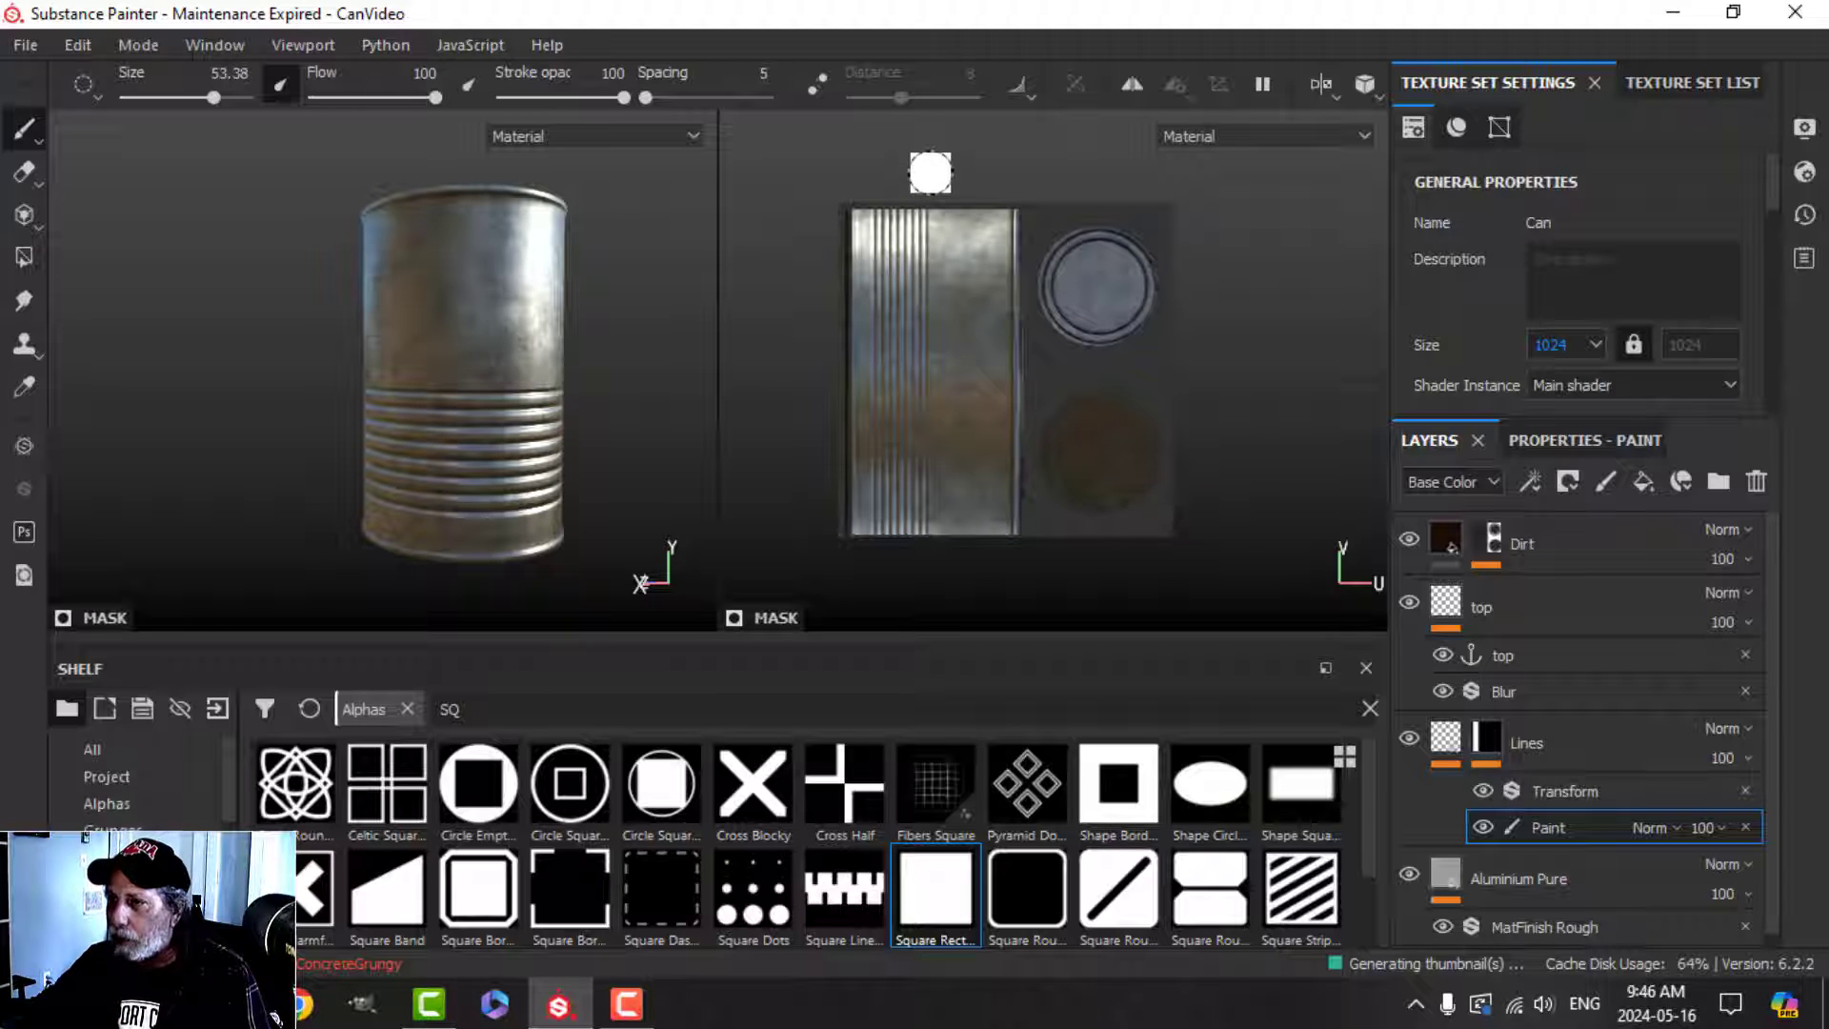
pyautogui.click(931, 173)
pyautogui.keyDown('ctrl'); pyautogui.keyDown('shift'); pyautogui.click(942, 572); pyautogui.keyUp('shift'); pyautogui.keyUp('ctrl')
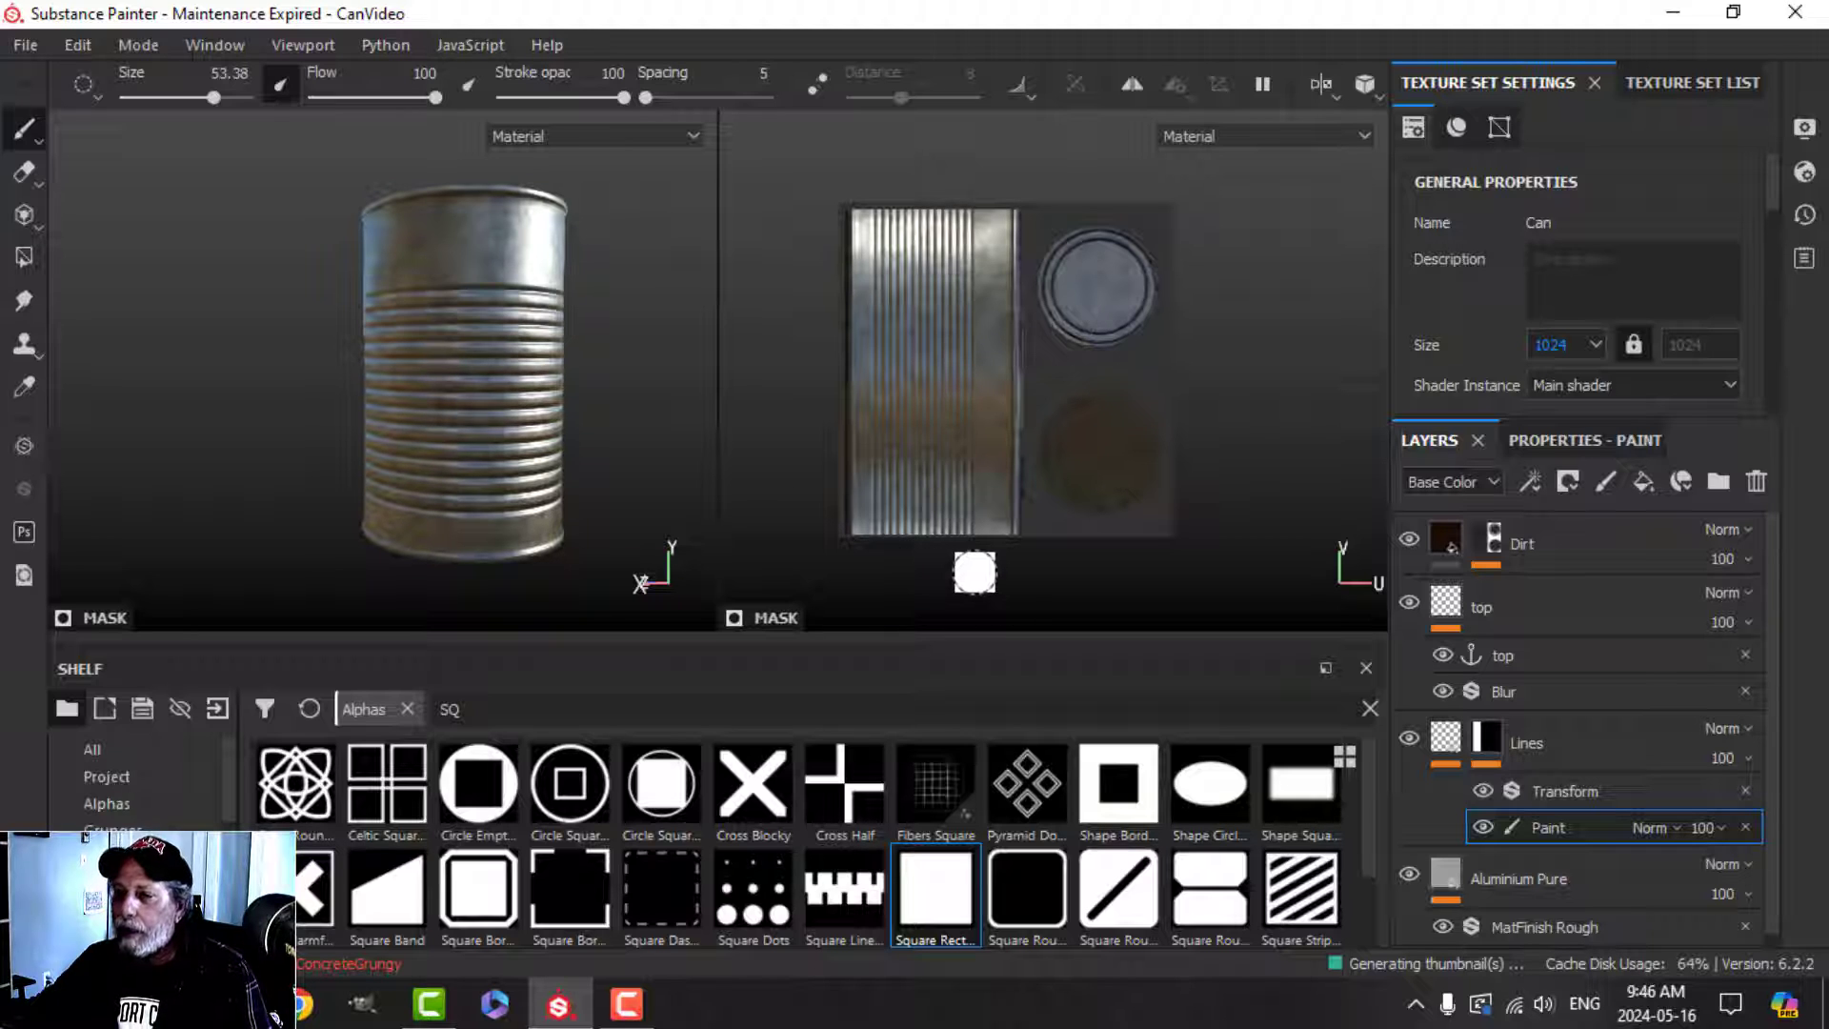
pyautogui.keyDown('alt'); pyautogui.moveTo(438, 390); pyautogui.dragTo(448, 418); pyautogui.keyUp('alt')
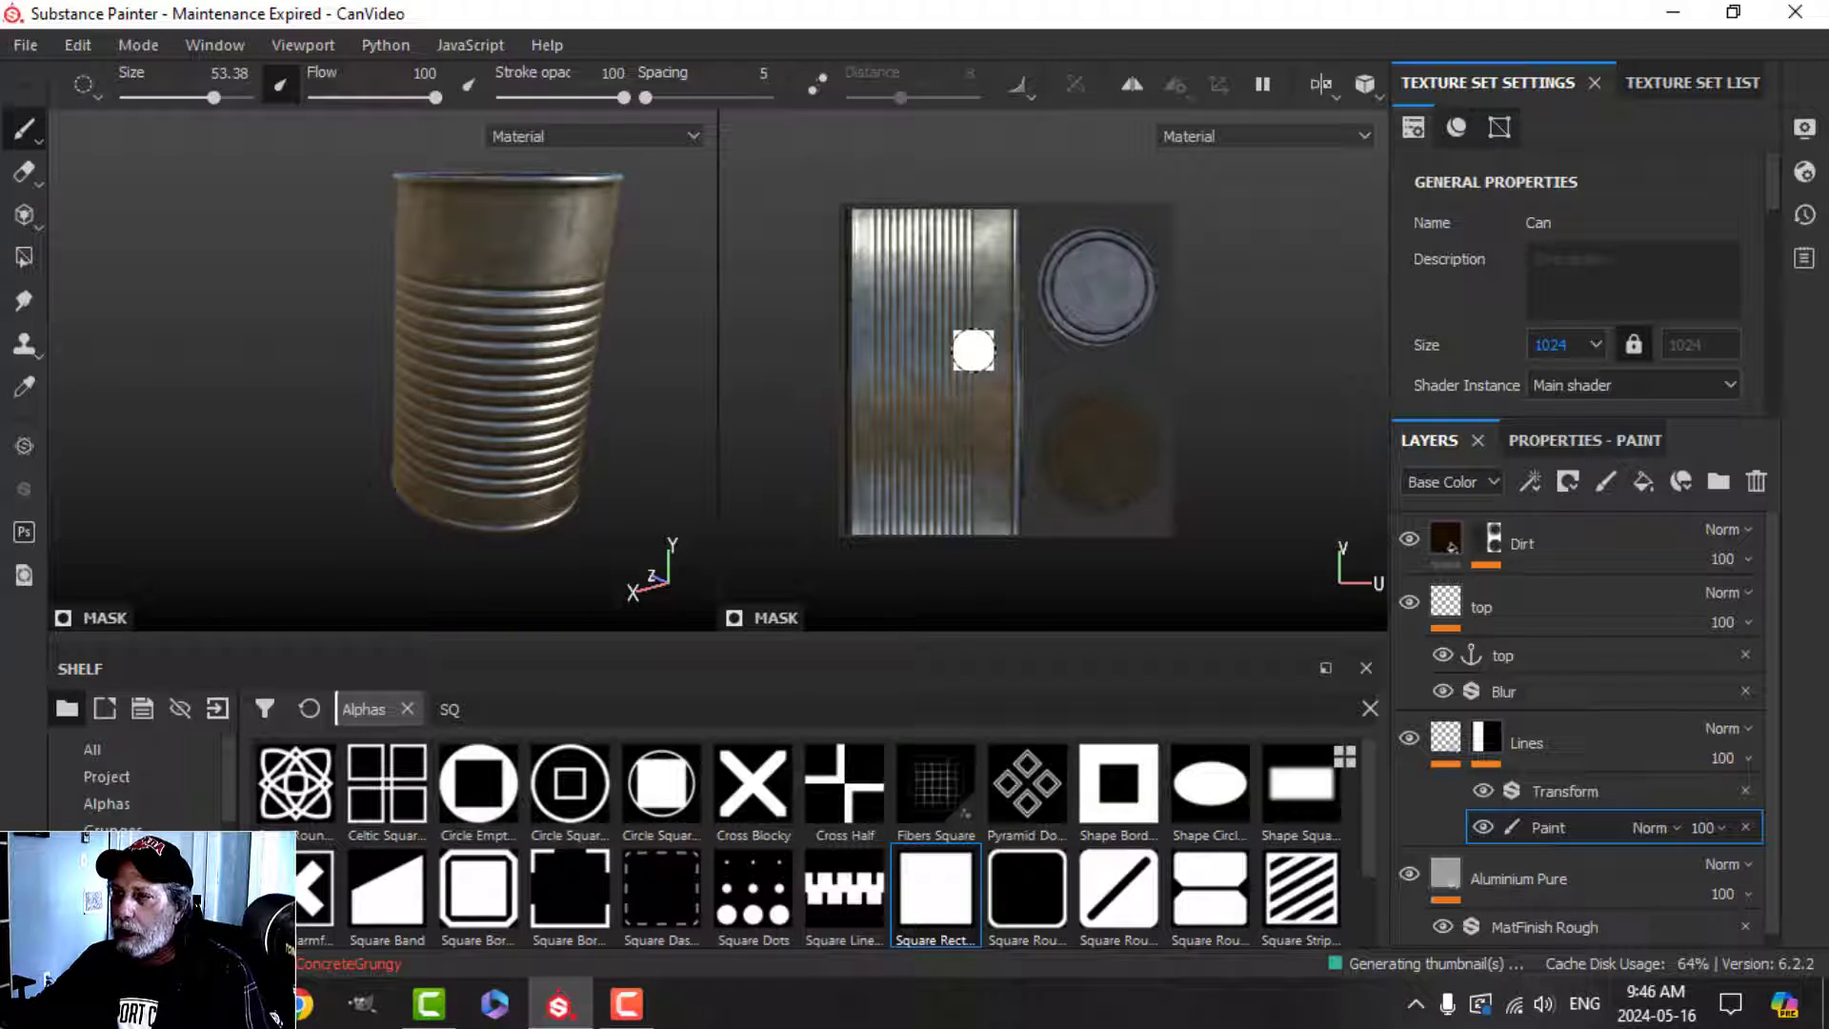
pyautogui.hotkey('ctrl', 'z')
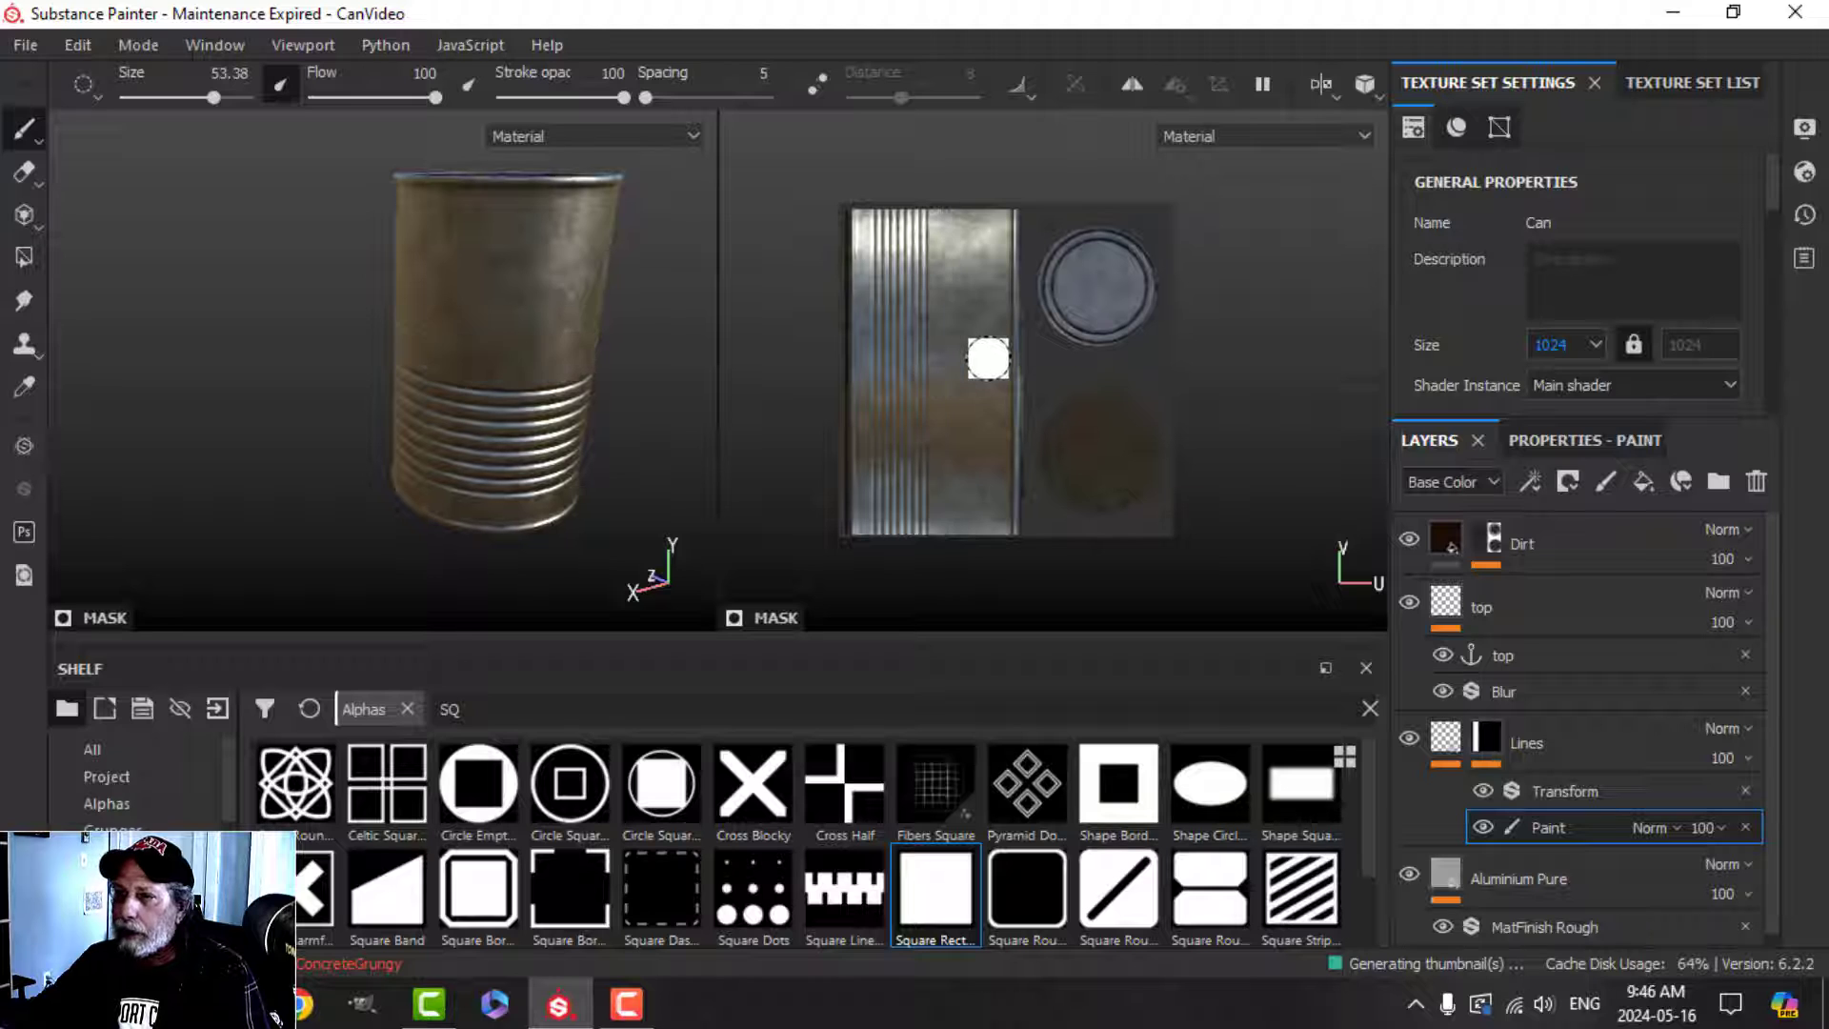
pyautogui.moveTo(595, 419)
pyautogui.keyDown('alt'); pyautogui.mouseDown()
pyautogui.moveTo(602, 378)
pyautogui.moveTo(571, 405)
pyautogui.mouseUp(); pyautogui.keyUp('alt')
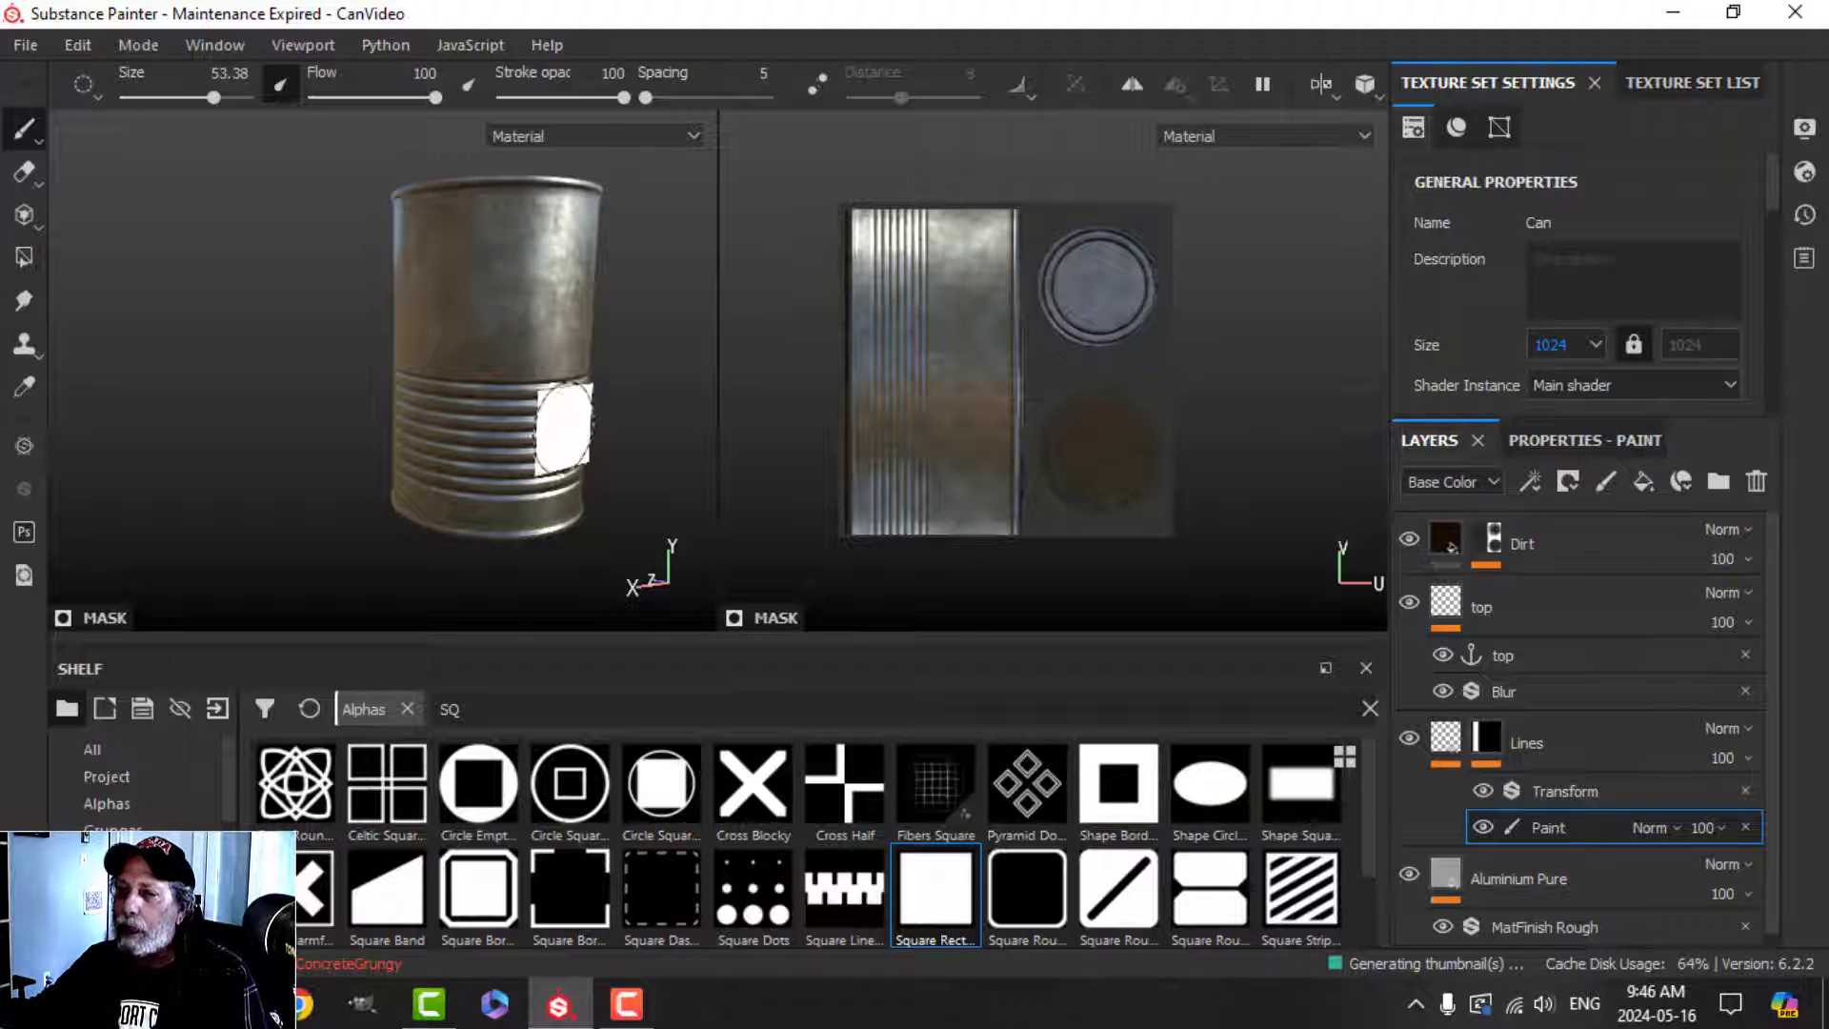
# Orbit and zoom around the can to check the ribs remaining near its base.
pyautogui.keyDown('alt'); pyautogui.moveTo(562, 429); pyautogui.dragTo(562, 378); pyautogui.keyUp('alt')
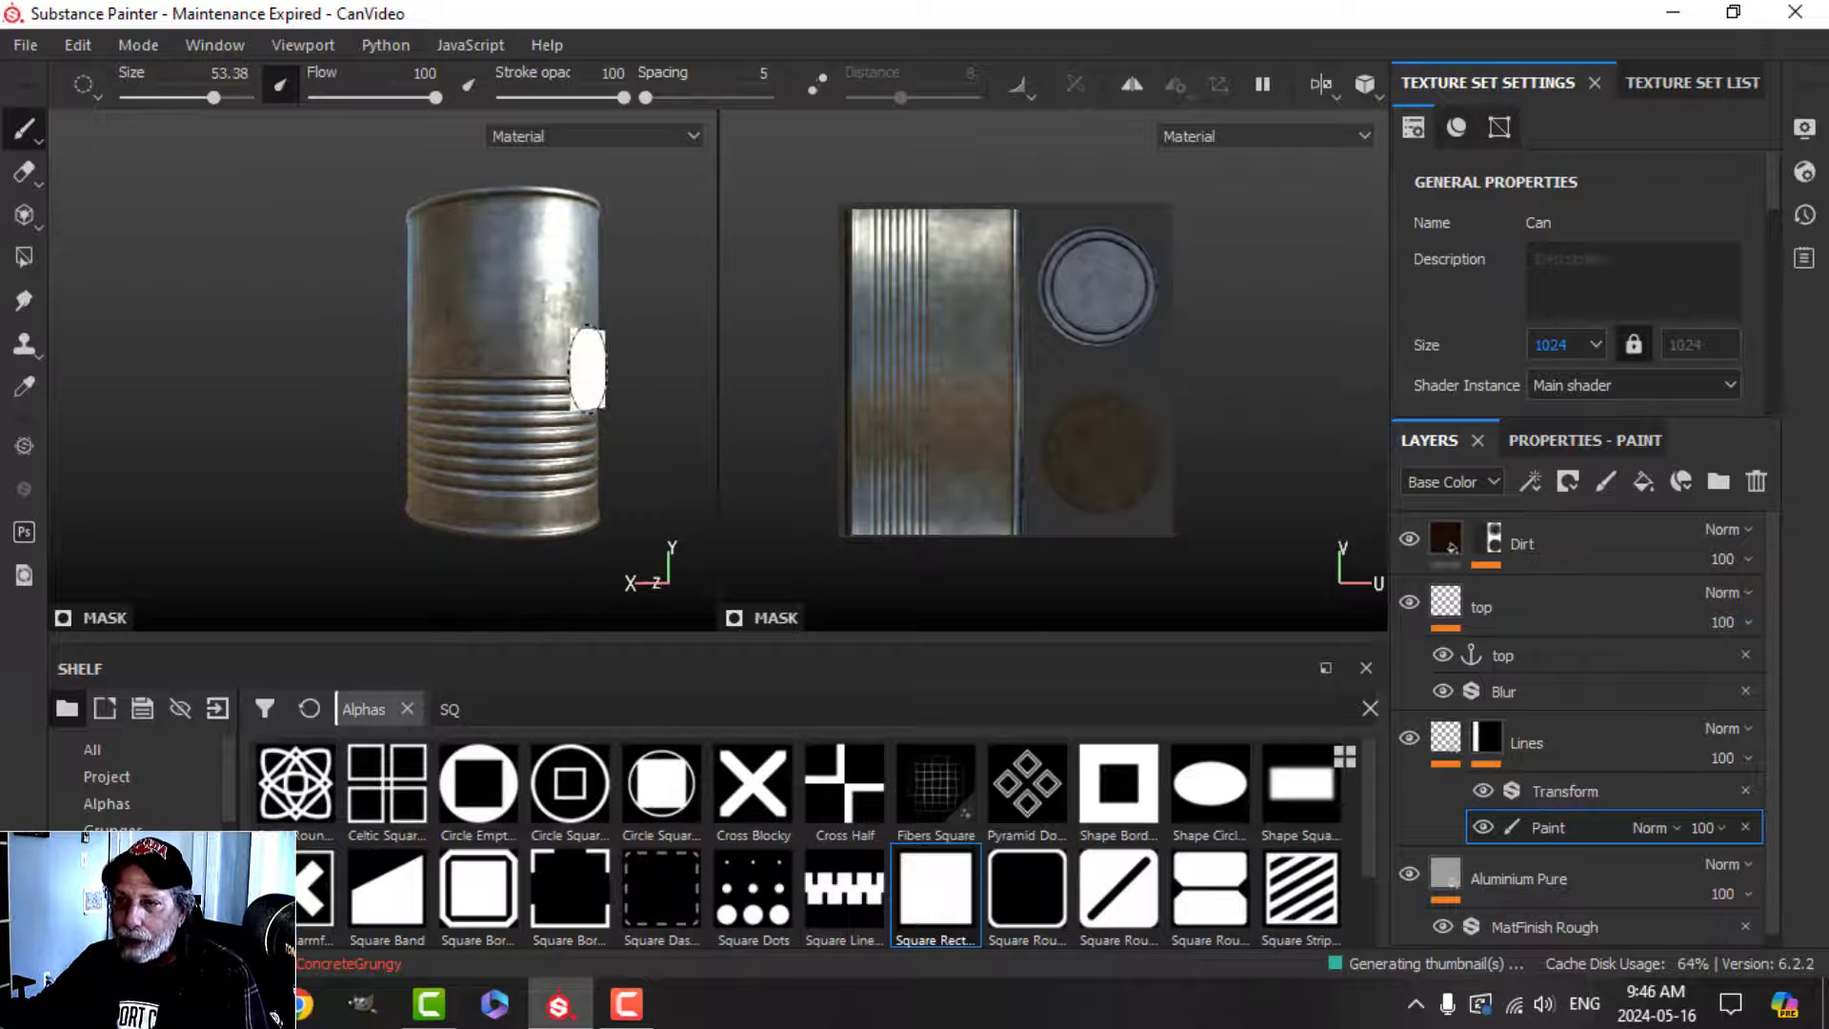
pyautogui.scroll(2, 567, 366)
pyautogui.keyDown('alt'); pyautogui.moveTo(569, 367); pyautogui.dragTo(519, 334, button='middle'); pyautogui.keyUp('alt')
pyautogui.moveTo(519, 334)
pyautogui.keyDown('alt'); pyautogui.mouseDown()
pyautogui.moveTo(603, 393)
pyautogui.moveTo(597, 377)
pyautogui.mouseUp(); pyautogui.keyUp('alt')
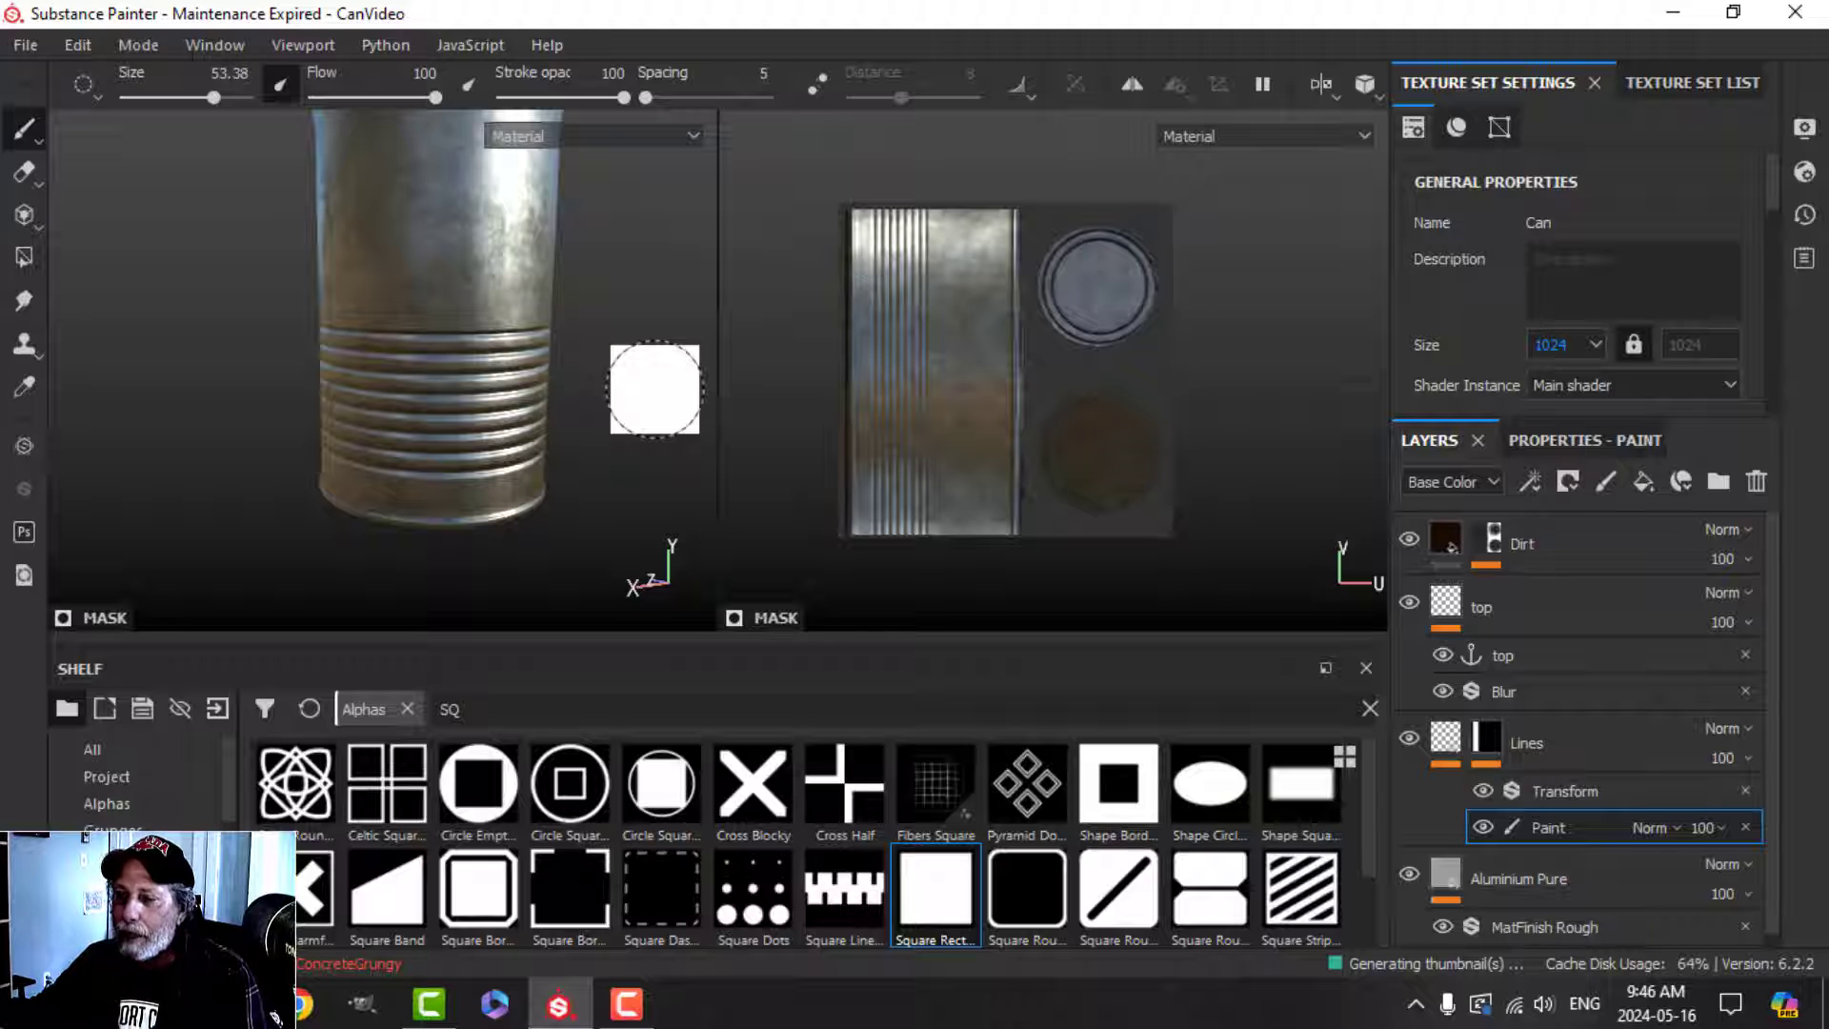
pyautogui.scroll(-5, 657, 389)
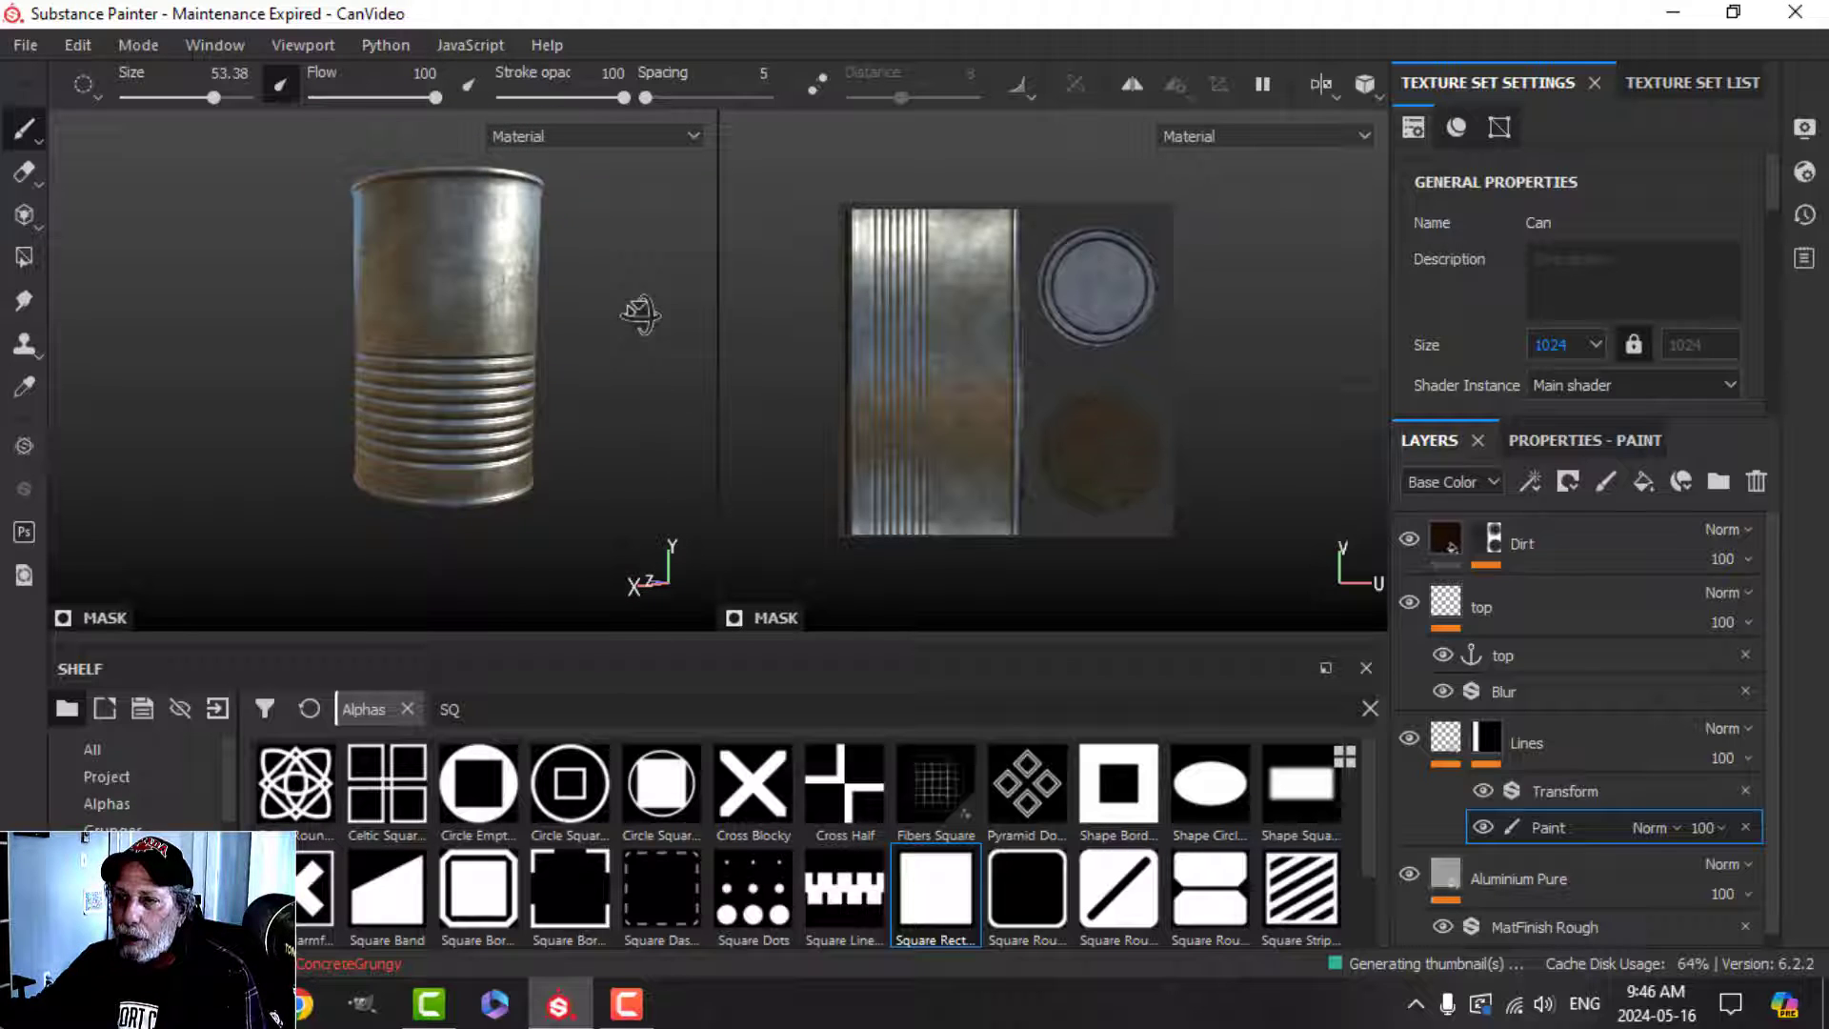
pyautogui.keyDown('alt'); pyautogui.moveTo(650, 362); pyautogui.dragTo(650, 344, button='middle'); pyautogui.keyUp('alt')
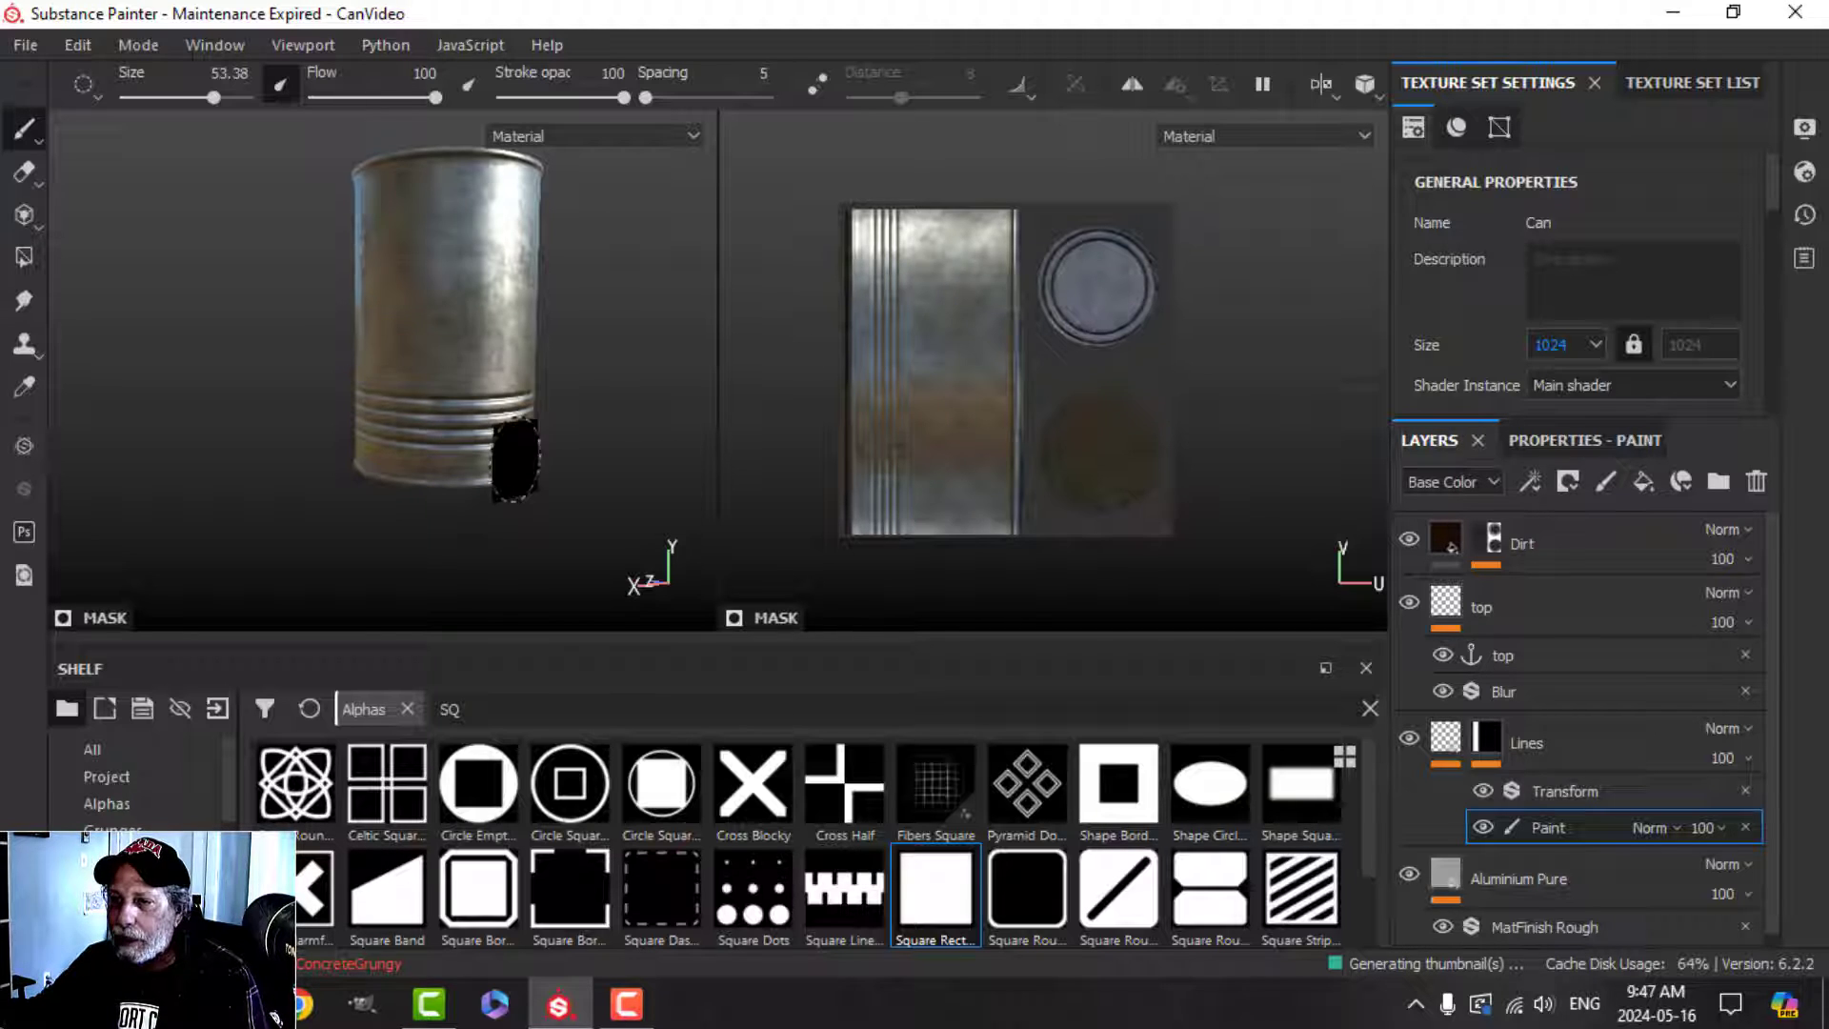
pyautogui.moveTo(532, 447)
pyautogui.keyDown('alt'); pyautogui.mouseDown()
pyautogui.moveTo(520, 416)
pyautogui.moveTo(527, 430)
pyautogui.mouseUp(); pyautogui.keyUp('alt')
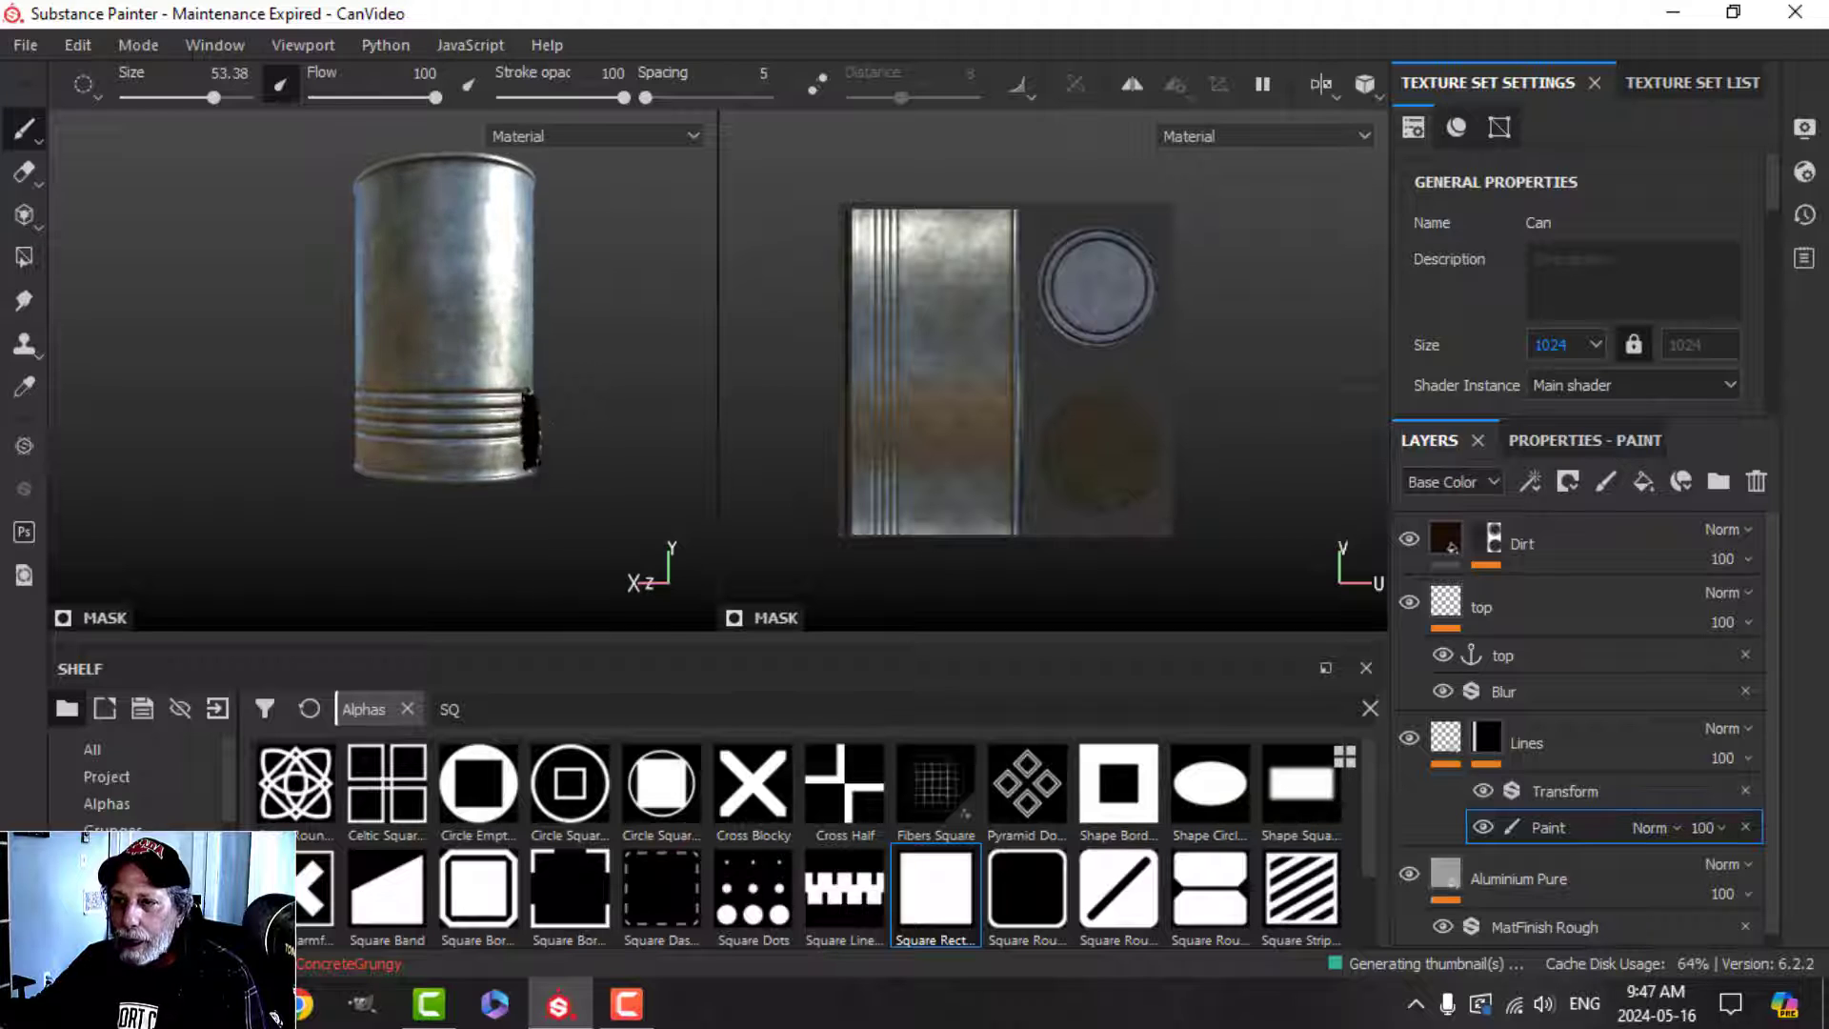
pyautogui.scroll(-1, 534, 444)
pyautogui.scroll(3, 535, 444)
pyautogui.keyDown('alt'); pyautogui.moveTo(534, 444); pyautogui.dragTo(535, 462, button='middle'); pyautogui.keyUp('alt')
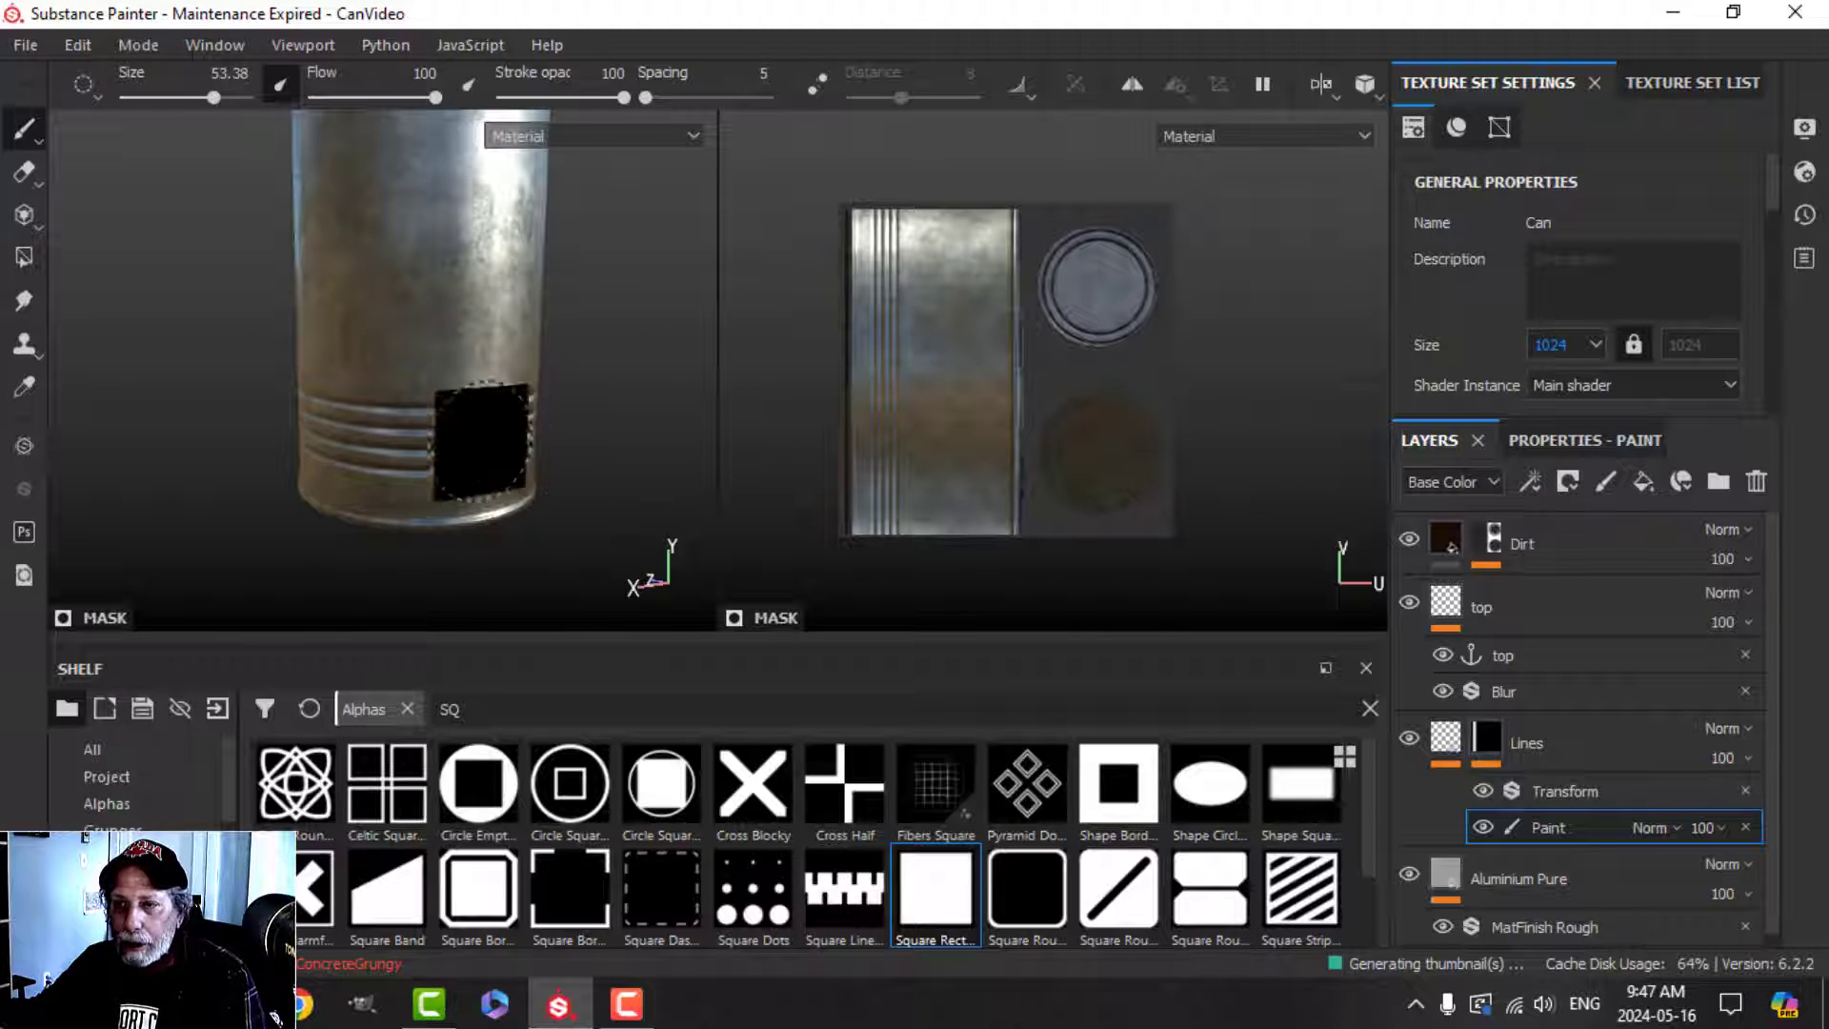
pyautogui.moveTo(529, 386)
pyautogui.keyDown('alt'); pyautogui.mouseDown()
pyautogui.moveTo(563, 359)
pyautogui.moveTo(543, 302)
pyautogui.moveTo(565, 339)
pyautogui.mouseUp(); pyautogui.keyUp('alt')
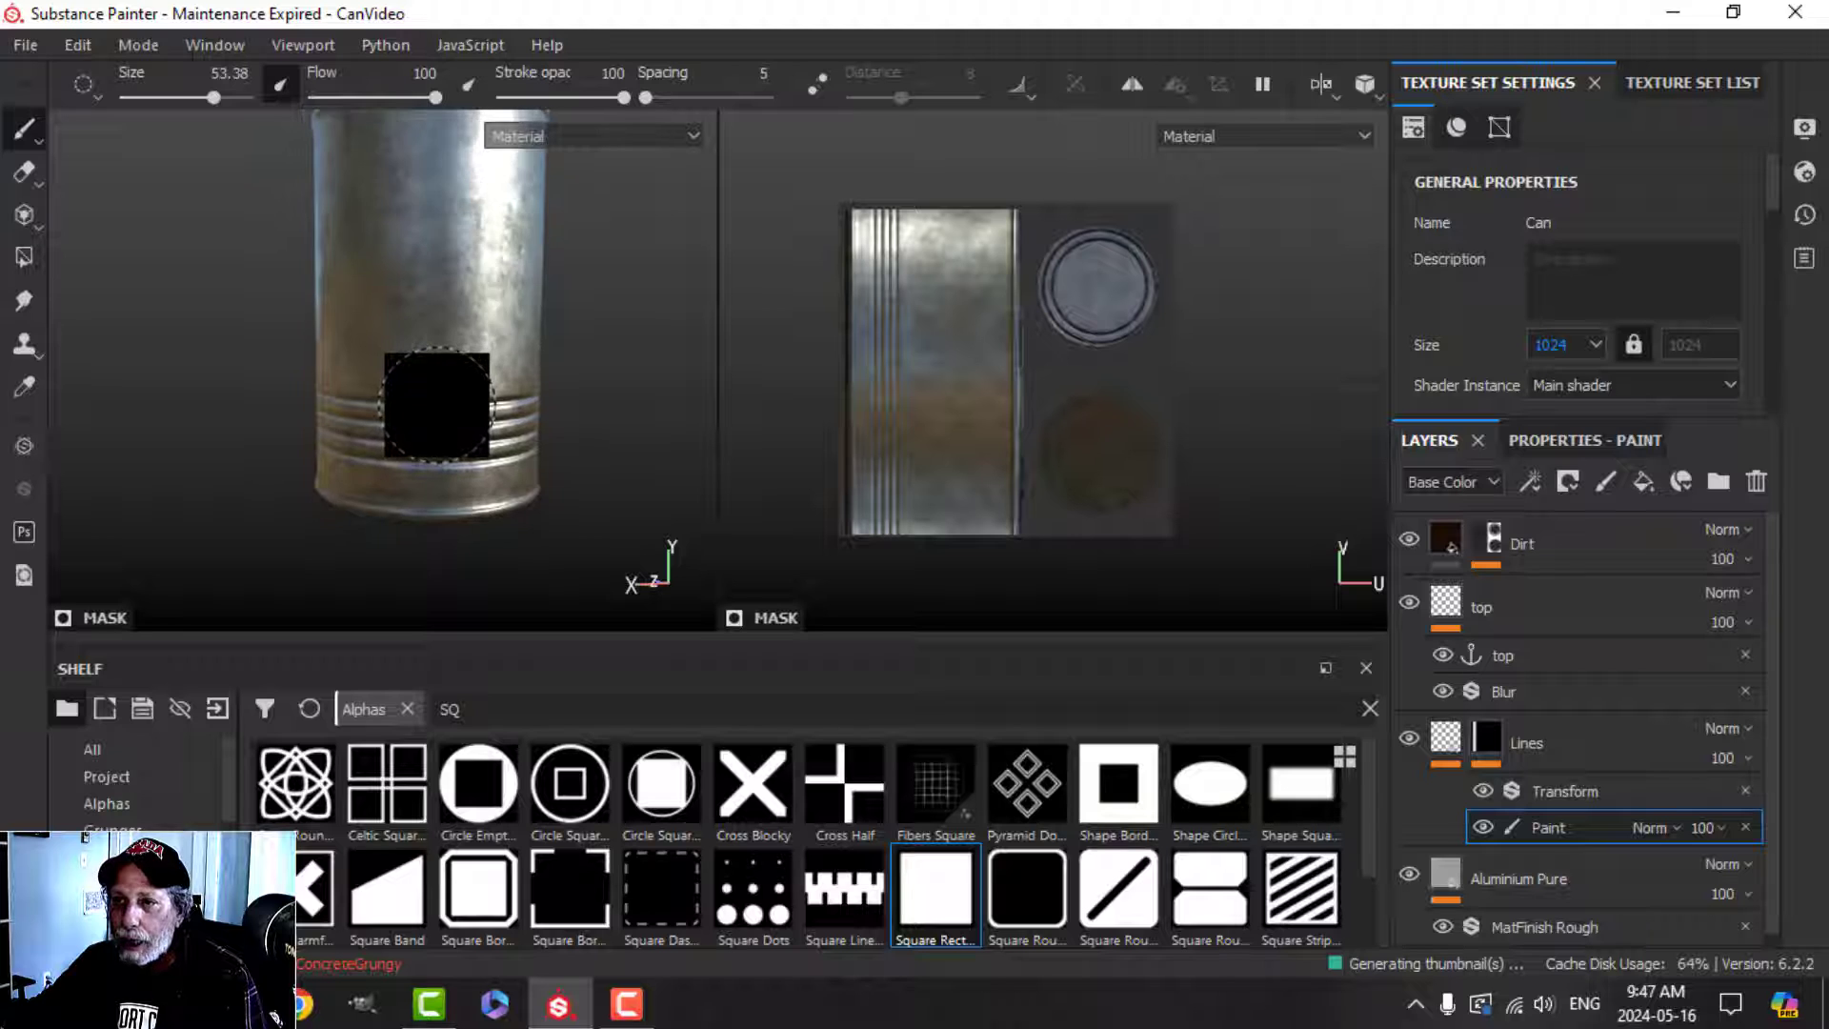
pyautogui.scroll(-3, 429, 400)
pyautogui.scroll(3, 436, 322)
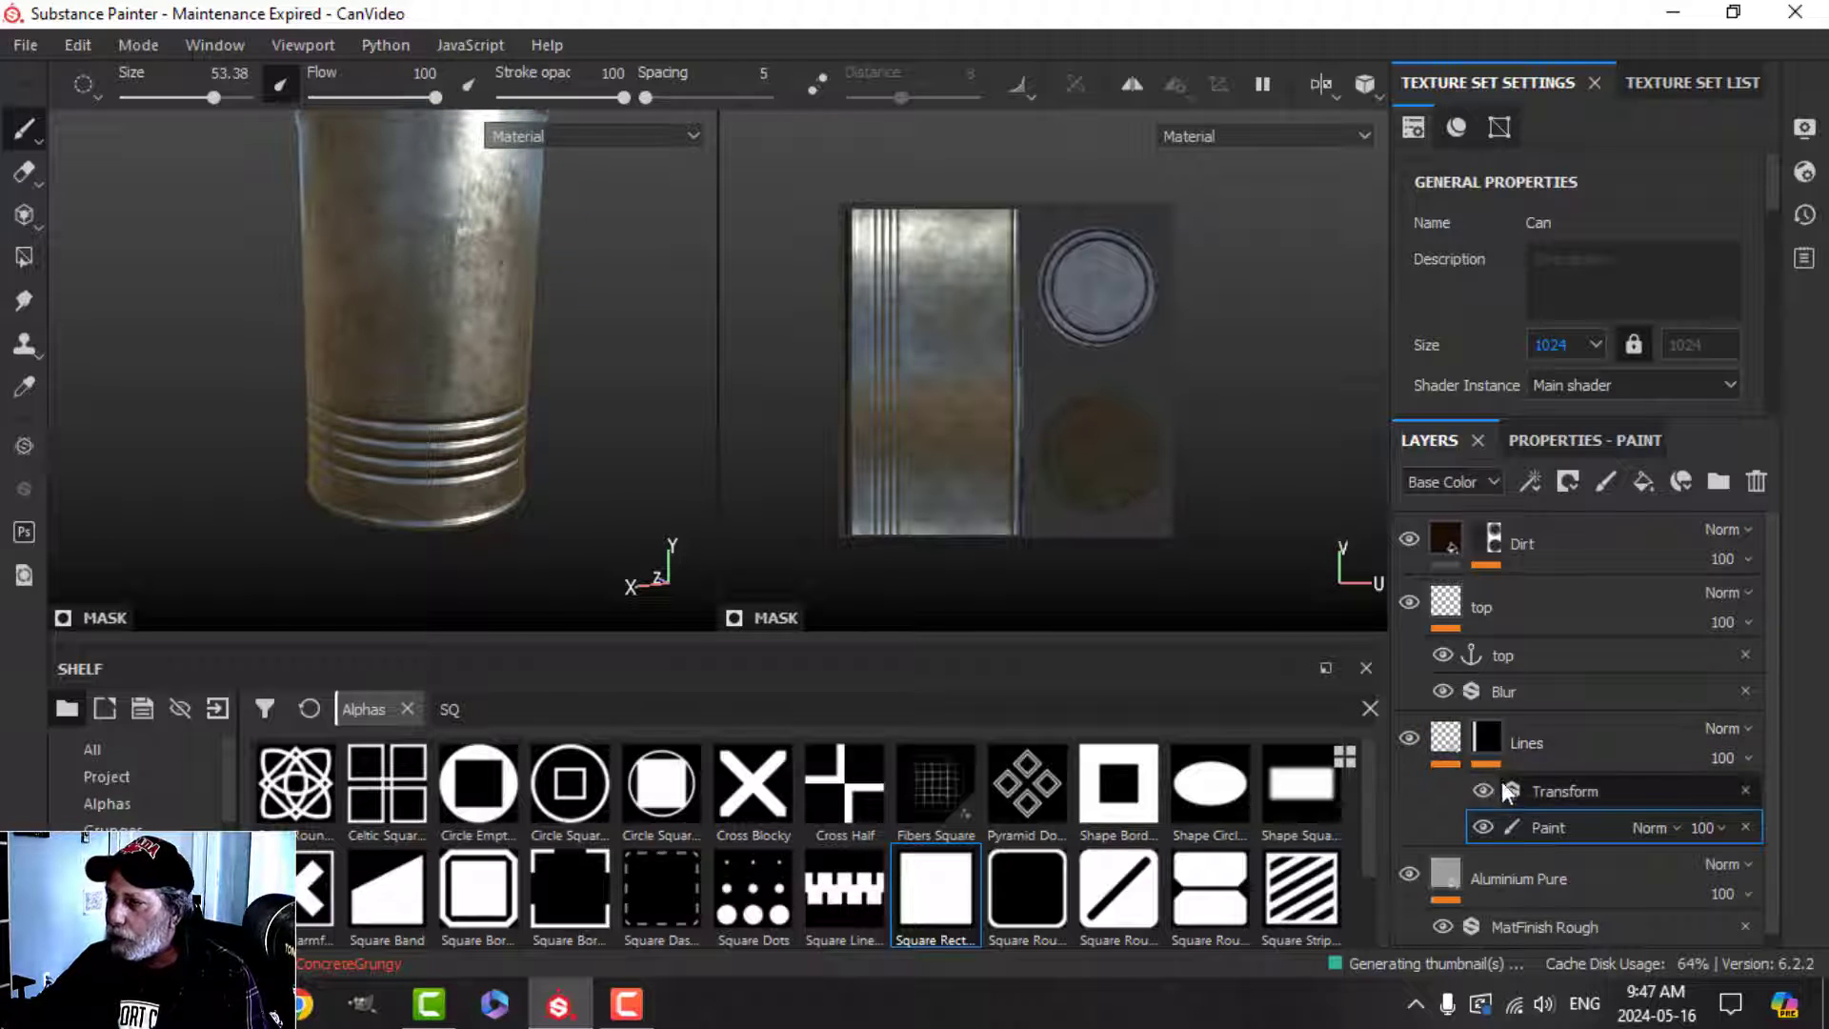
# Select the Paint layer inside the Lines layer's mask.
pyautogui.click(1440, 745)
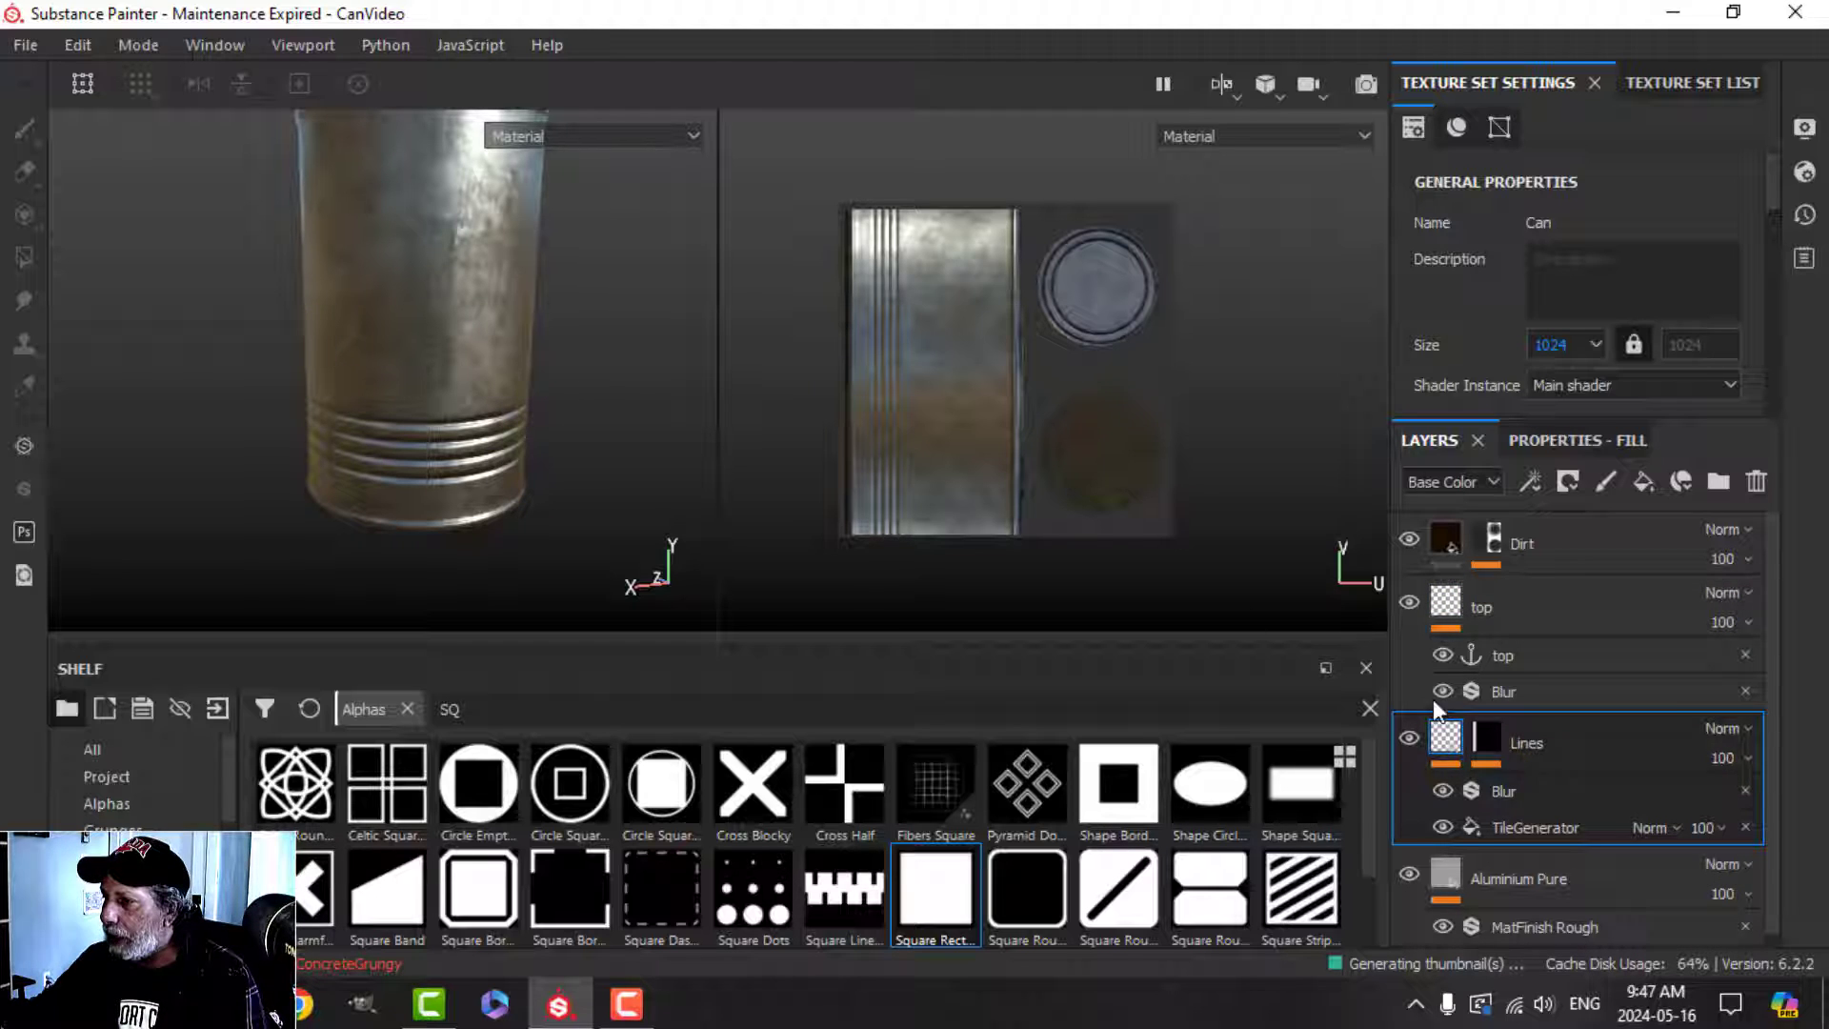
pyautogui.click(1486, 738)
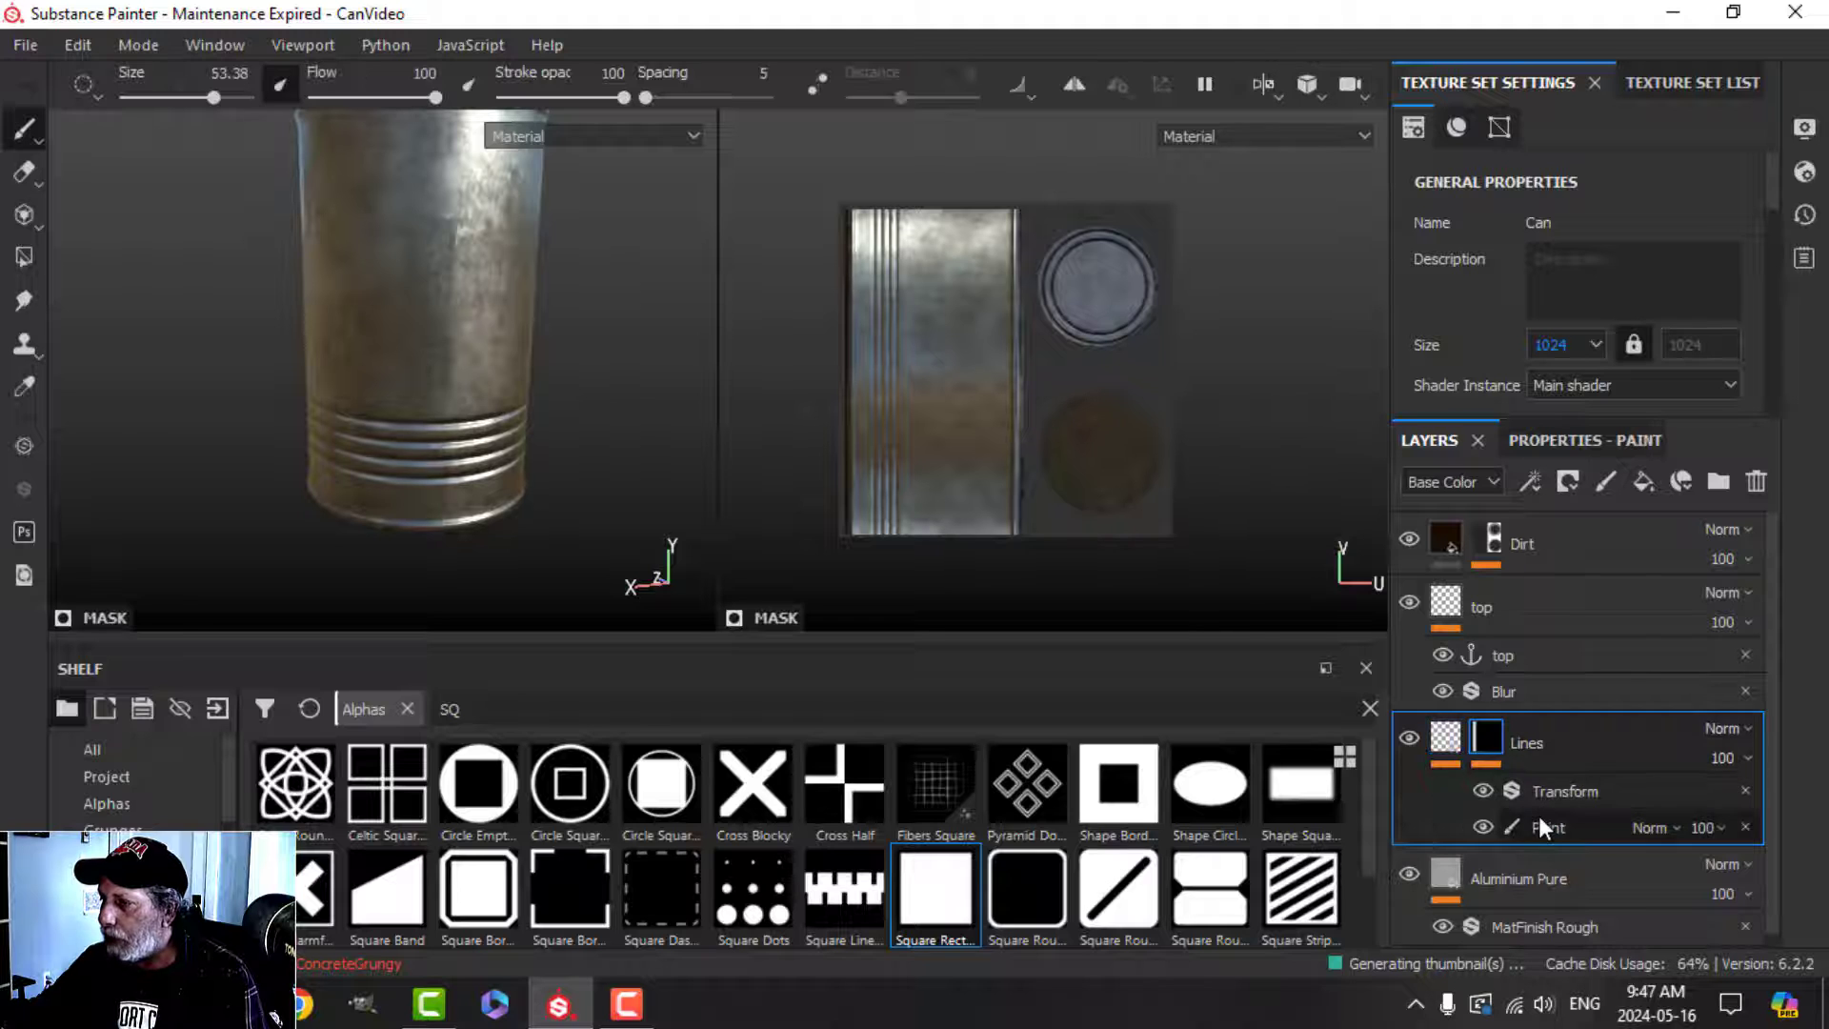
pyautogui.click(1540, 825)
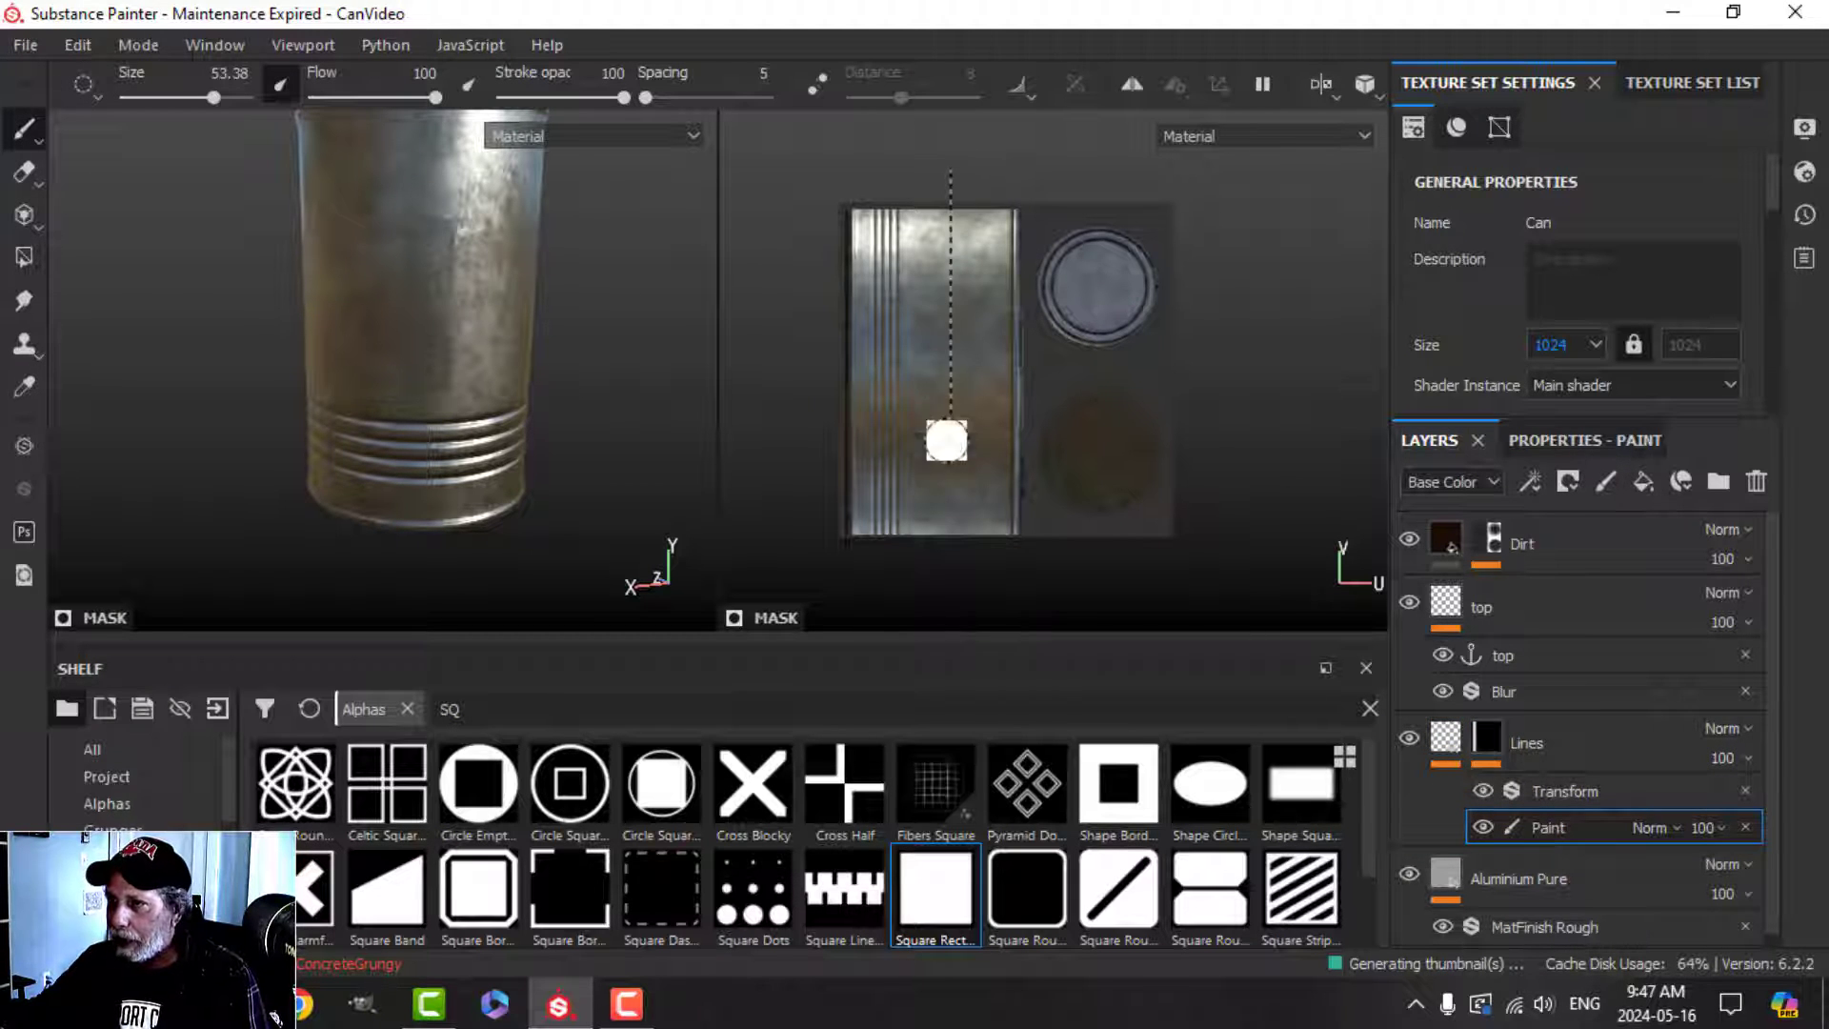
# Paint a straight vertical stroke for upper ridges, then trim it to a middle band.
pyautogui.keyDown('shift'); pyautogui.click(946, 440); pyautogui.keyUp('shift')
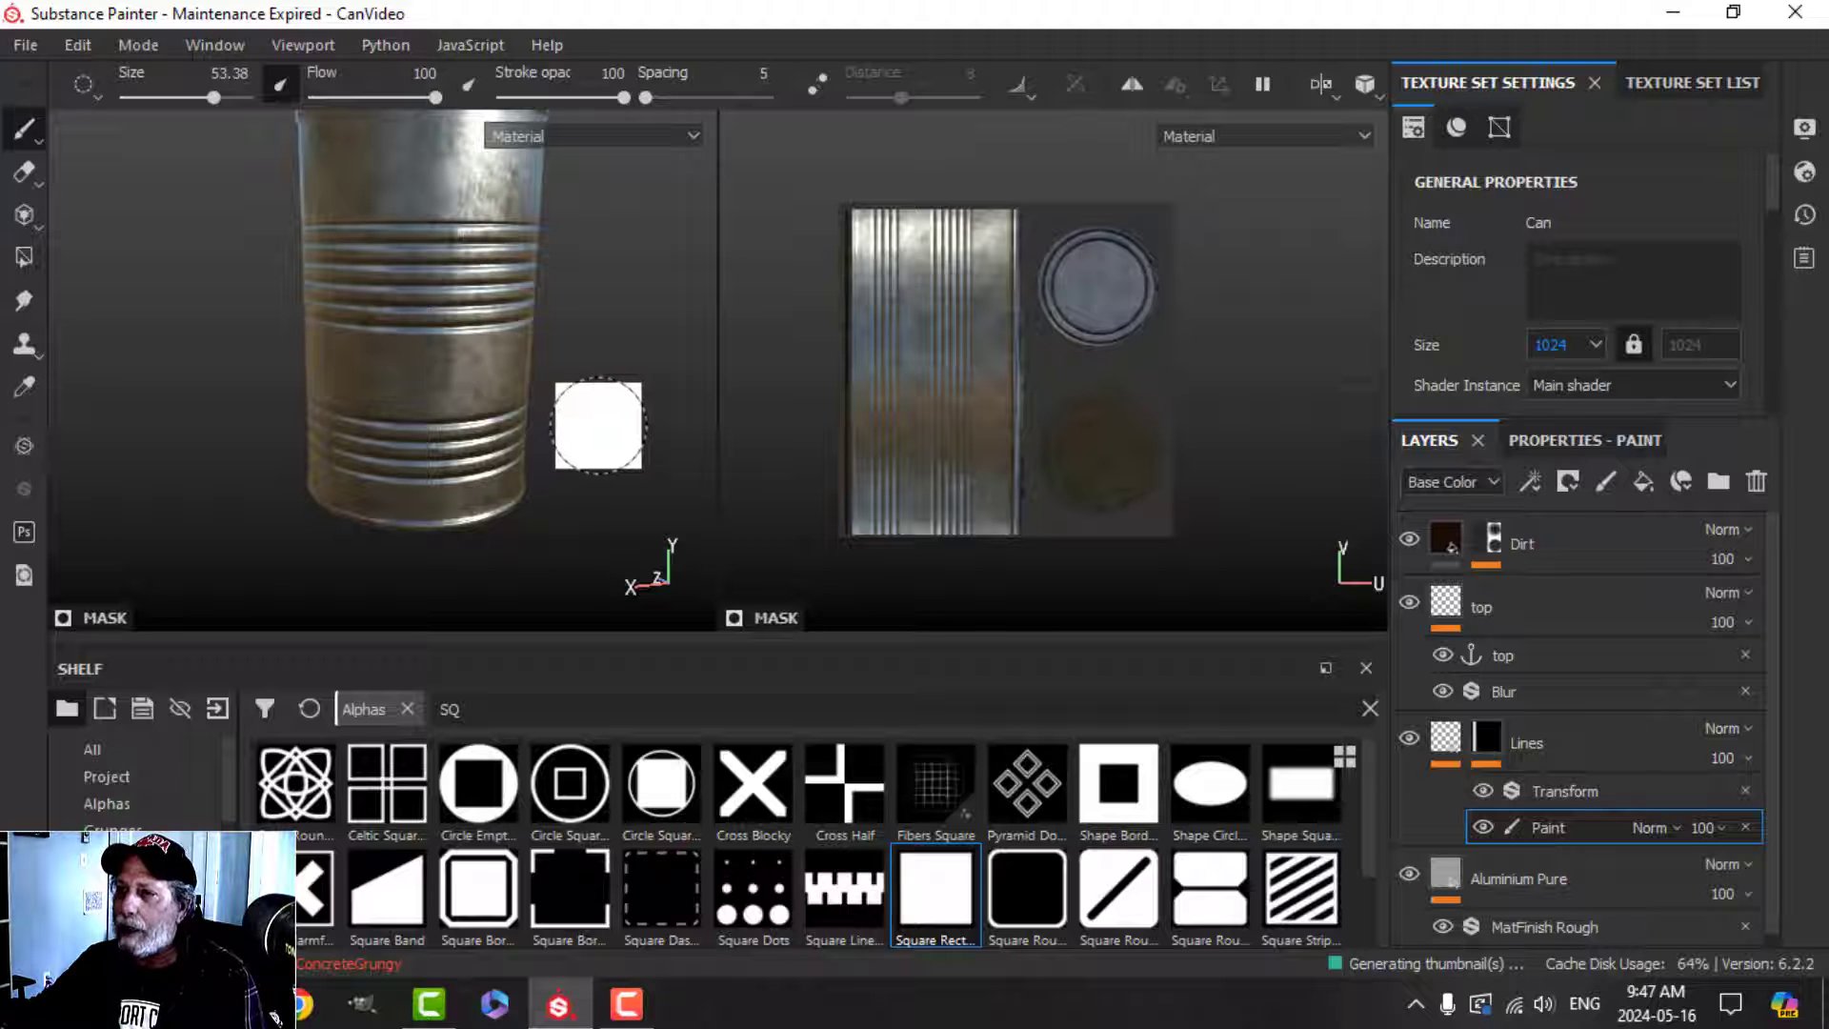
pyautogui.keyDown('alt'); pyautogui.moveTo(598, 426); pyautogui.dragTo(575, 404); pyautogui.keyUp('alt')
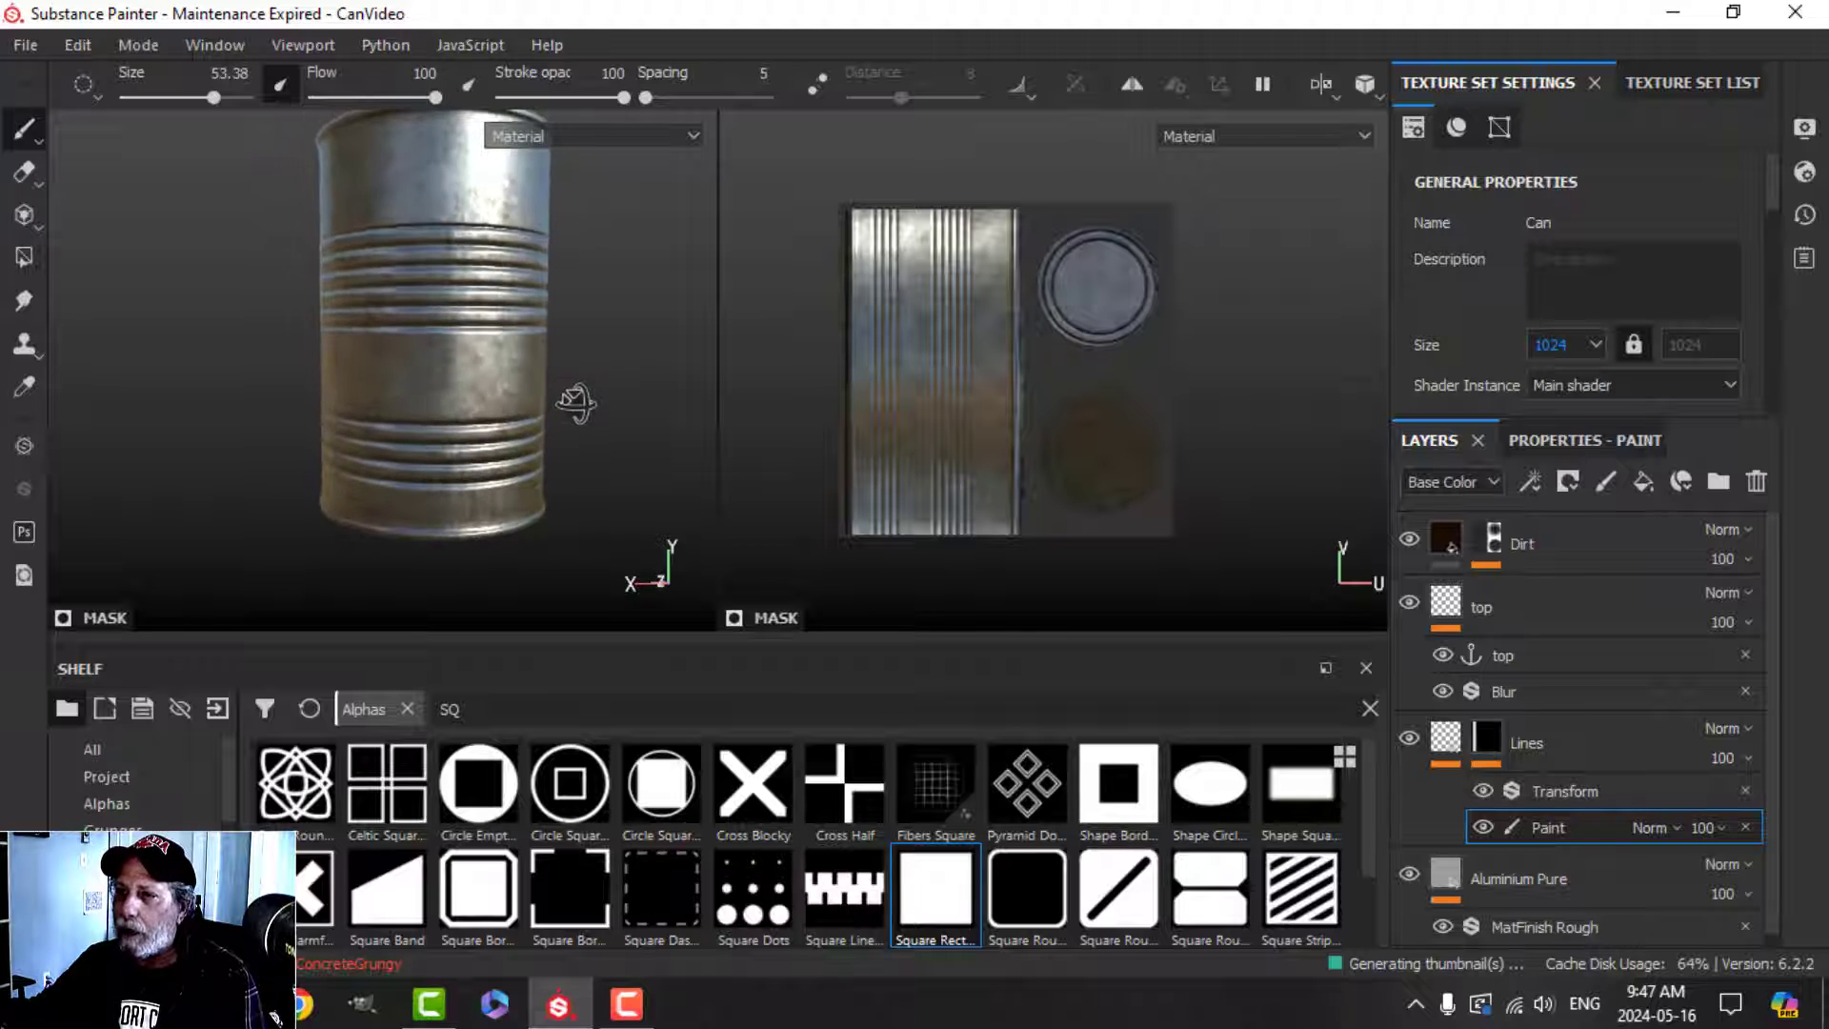
pyautogui.click(975, 171)
pyautogui.keyDown('ctrl'); pyautogui.keyDown('shift'); pyautogui.click(988, 570); pyautogui.keyUp('shift'); pyautogui.keyUp('ctrl')
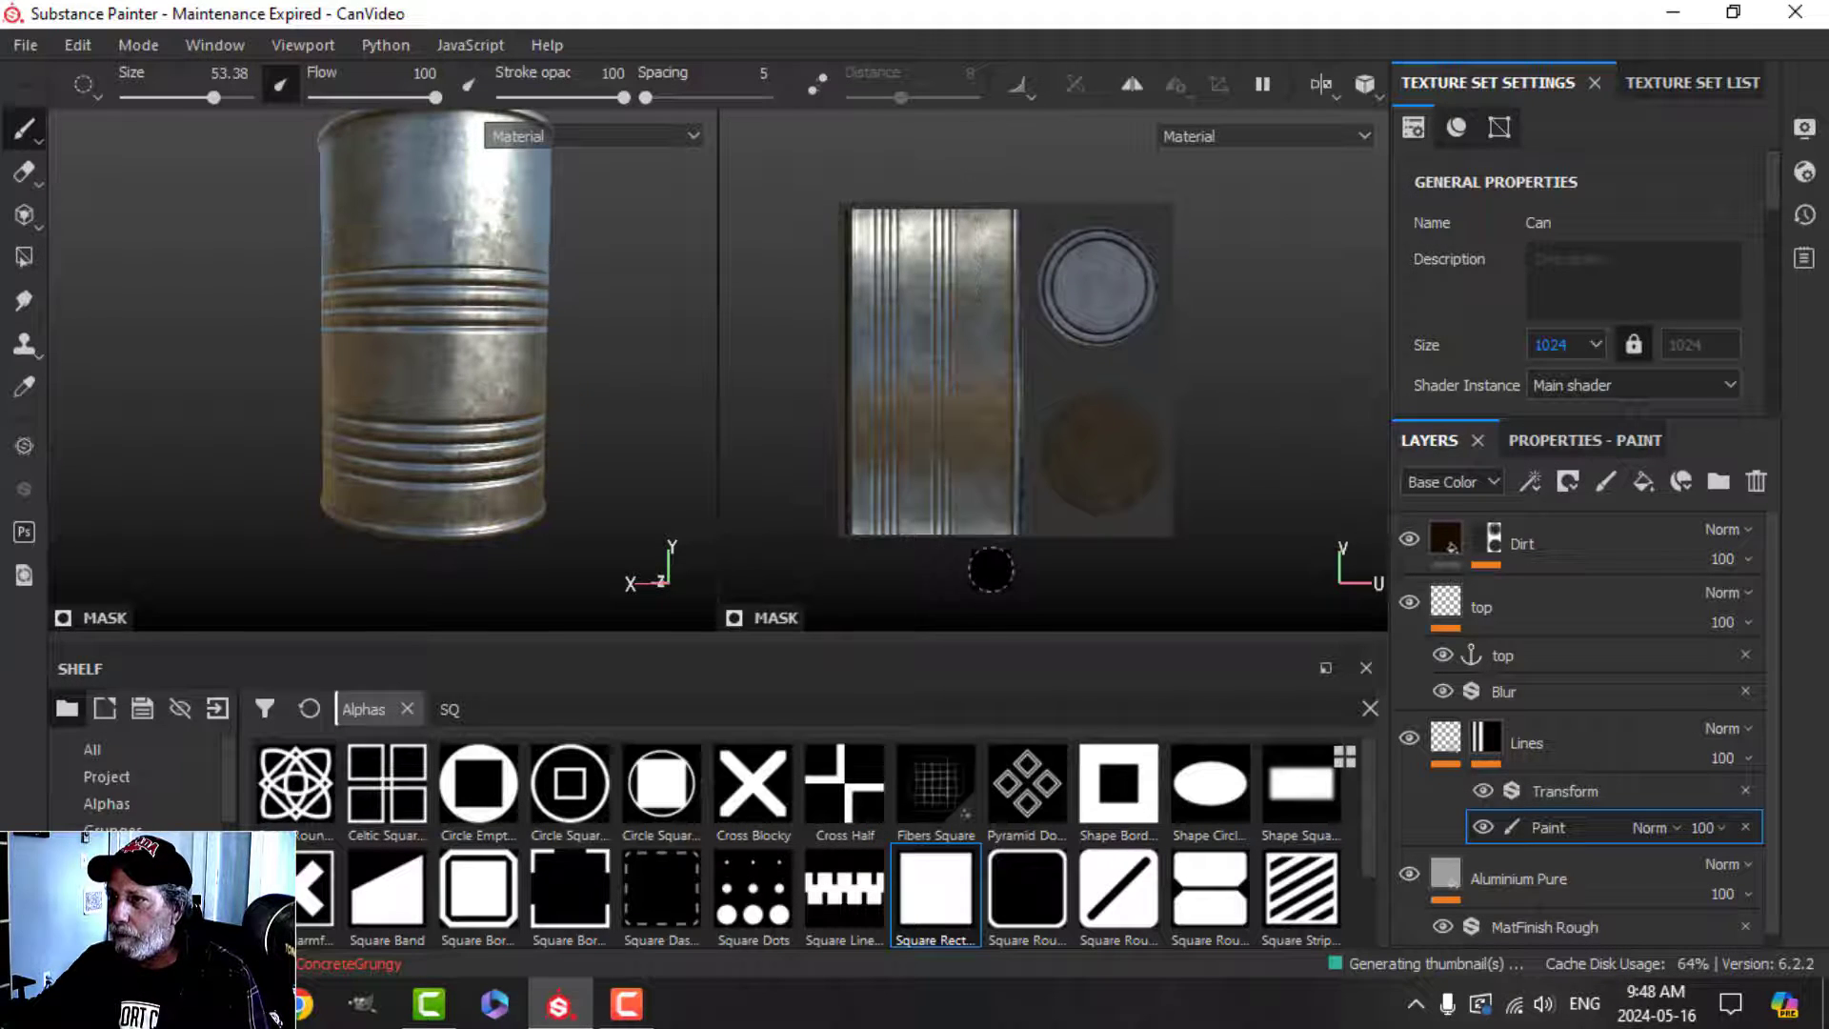
pyautogui.keyDown('alt'); pyautogui.moveTo(621, 244); pyautogui.dragTo(594, 267); pyautogui.keyUp('alt')
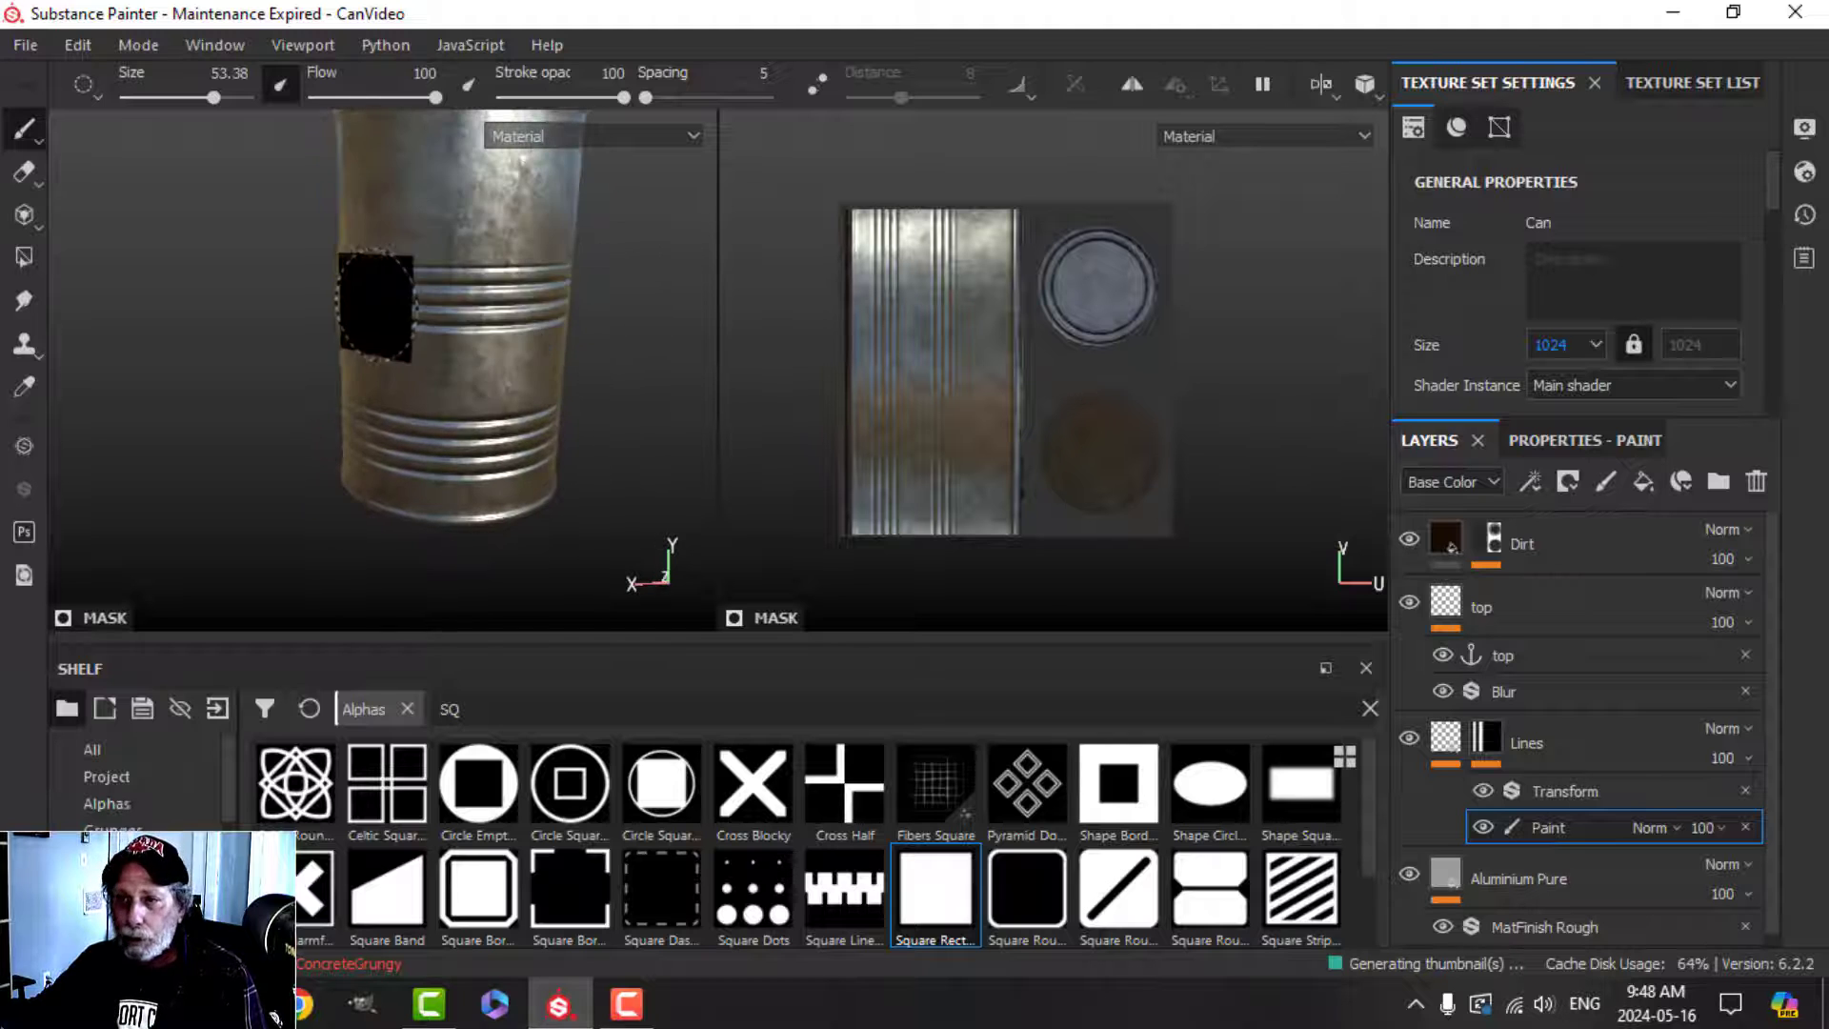
pyautogui.keyDown('alt'); pyautogui.moveTo(633, 386); pyautogui.dragTo(620, 340); pyautogui.keyUp('alt')
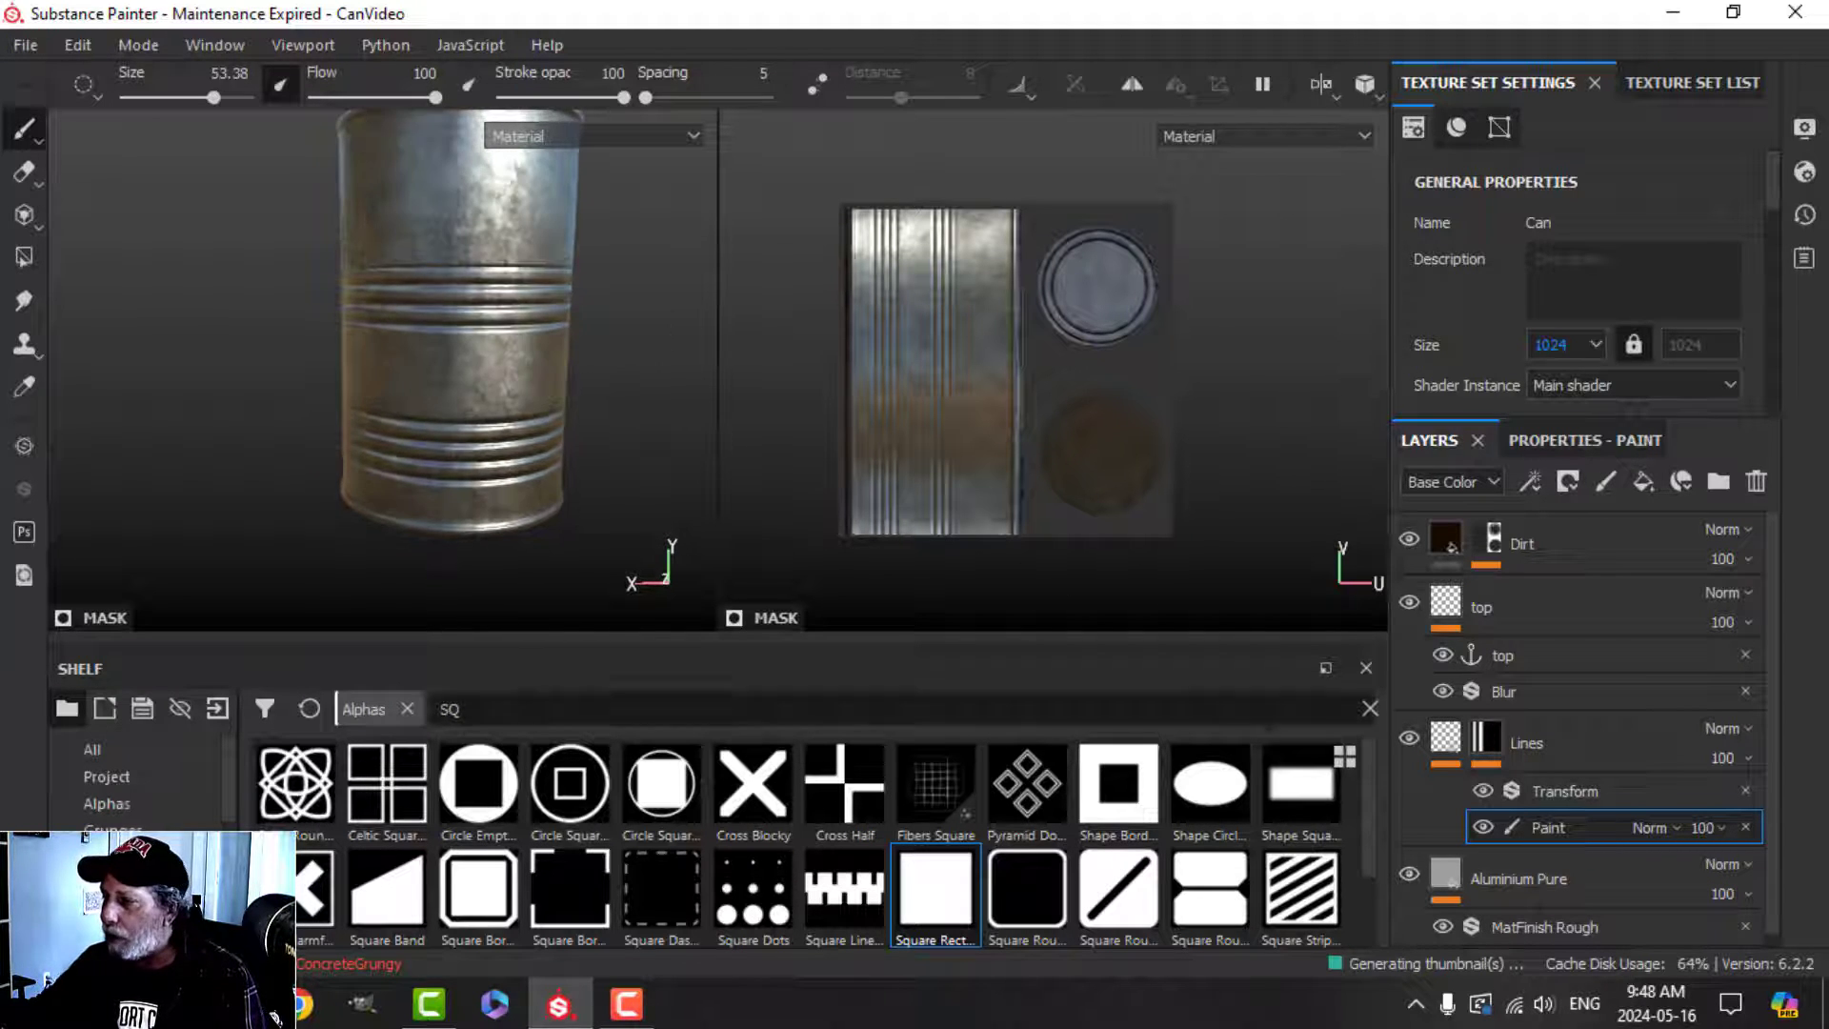
# Nudge the Lines mask Transform's Offset X slightly, then reselect the Lines fill layer.
pyautogui.click(1562, 791)
pyautogui.click(1597, 442)
pyautogui.moveTo(1582, 795)
pyautogui.mouseDown()
pyautogui.moveTo(1599, 798)
pyautogui.moveTo(1579, 778)
pyautogui.mouseUp()
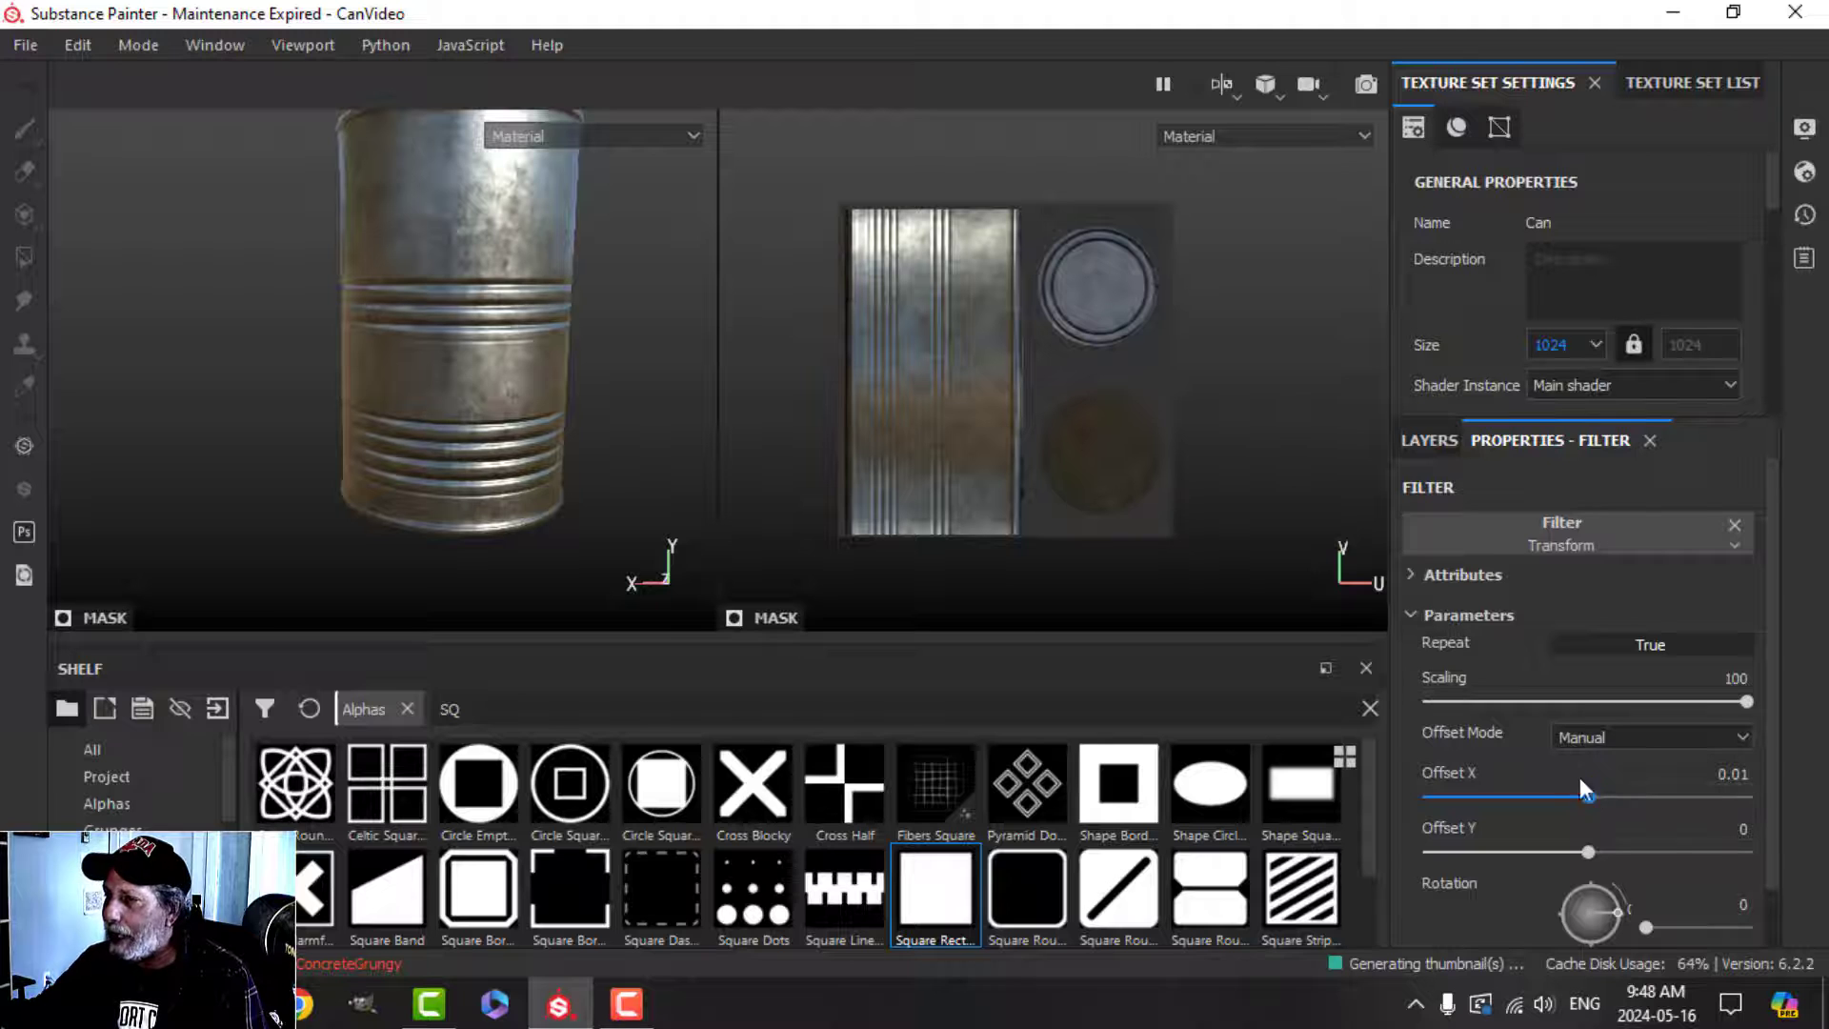
pyautogui.click(1437, 442)
pyautogui.click(1448, 743)
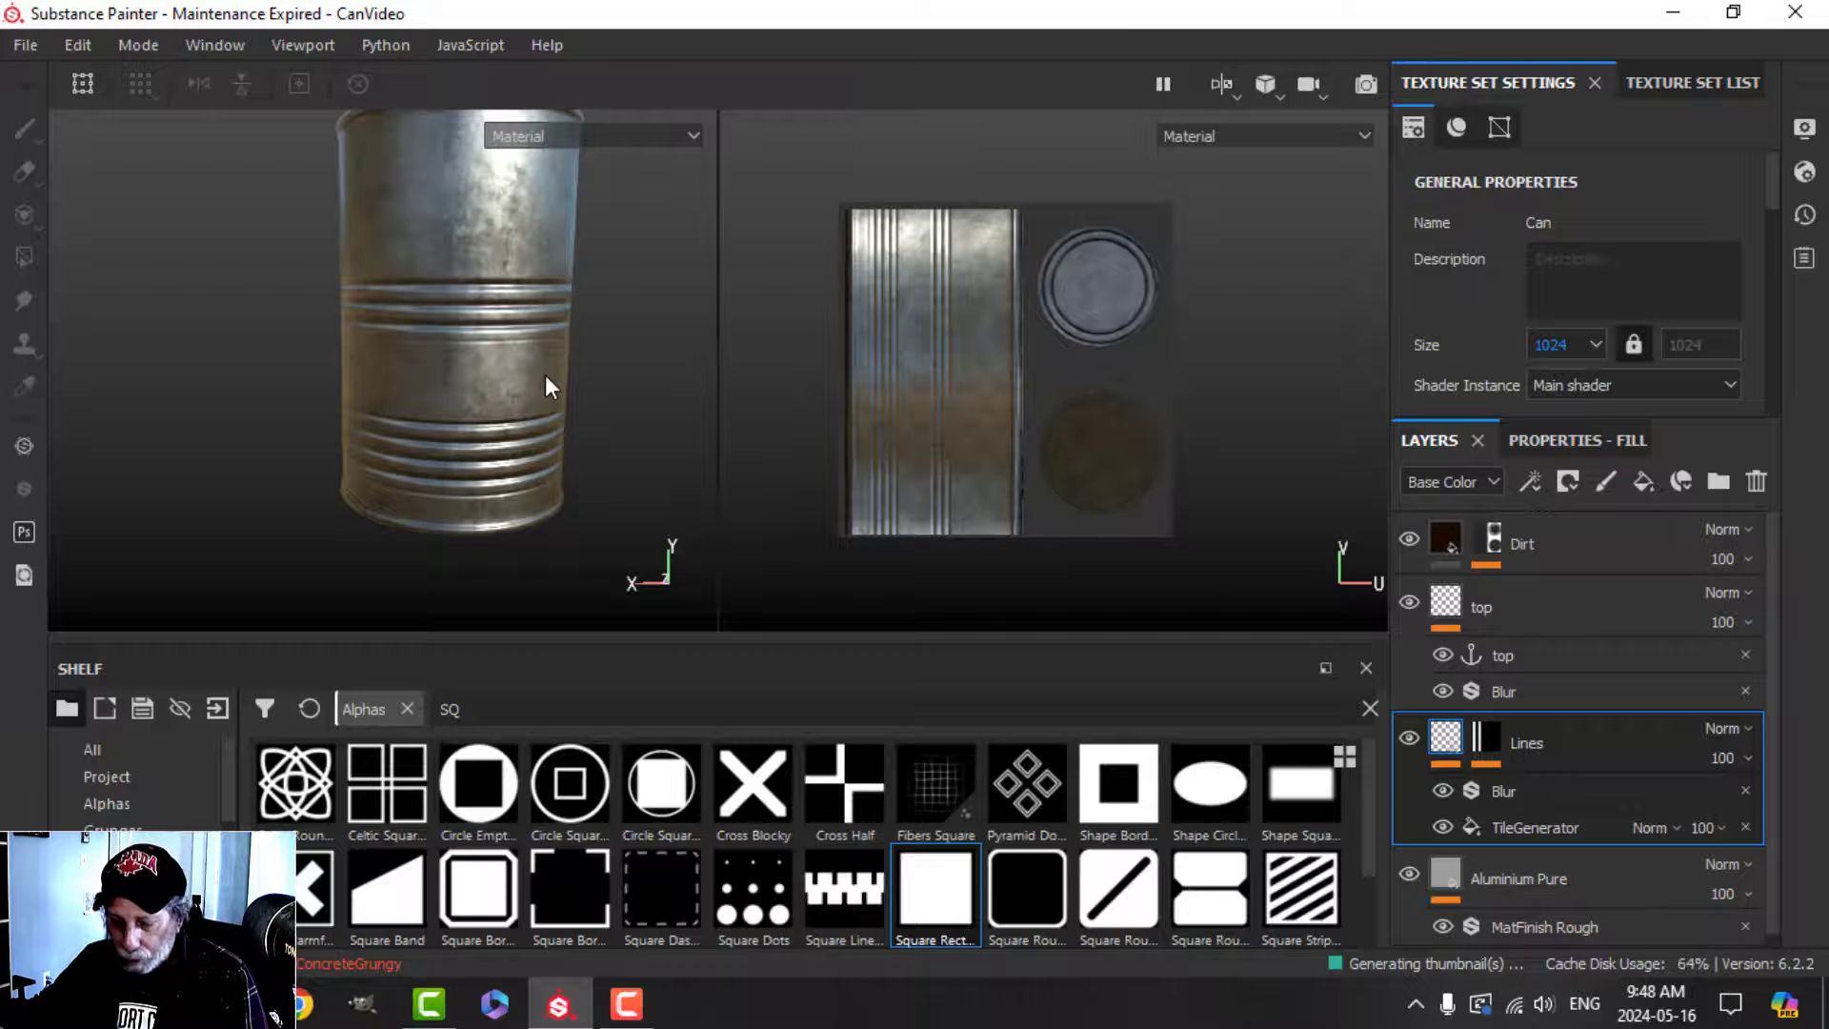
pyautogui.keyDown('alt'); pyautogui.moveTo(530, 324); pyautogui.dragTo(523, 354); pyautogui.keyUp('alt')
pyautogui.keyDown('alt'); pyautogui.moveTo(521, 355); pyautogui.dragTo(490, 375, button='middle'); pyautogui.keyUp('alt')
pyautogui.moveTo(489, 375)
pyautogui.keyDown('alt'); pyautogui.mouseDown()
pyautogui.moveTo(466, 352)
pyautogui.moveTo(493, 346)
pyautogui.moveTo(463, 391)
pyautogui.moveTo(463, 373)
pyautogui.mouseUp(); pyautogui.keyUp('alt')
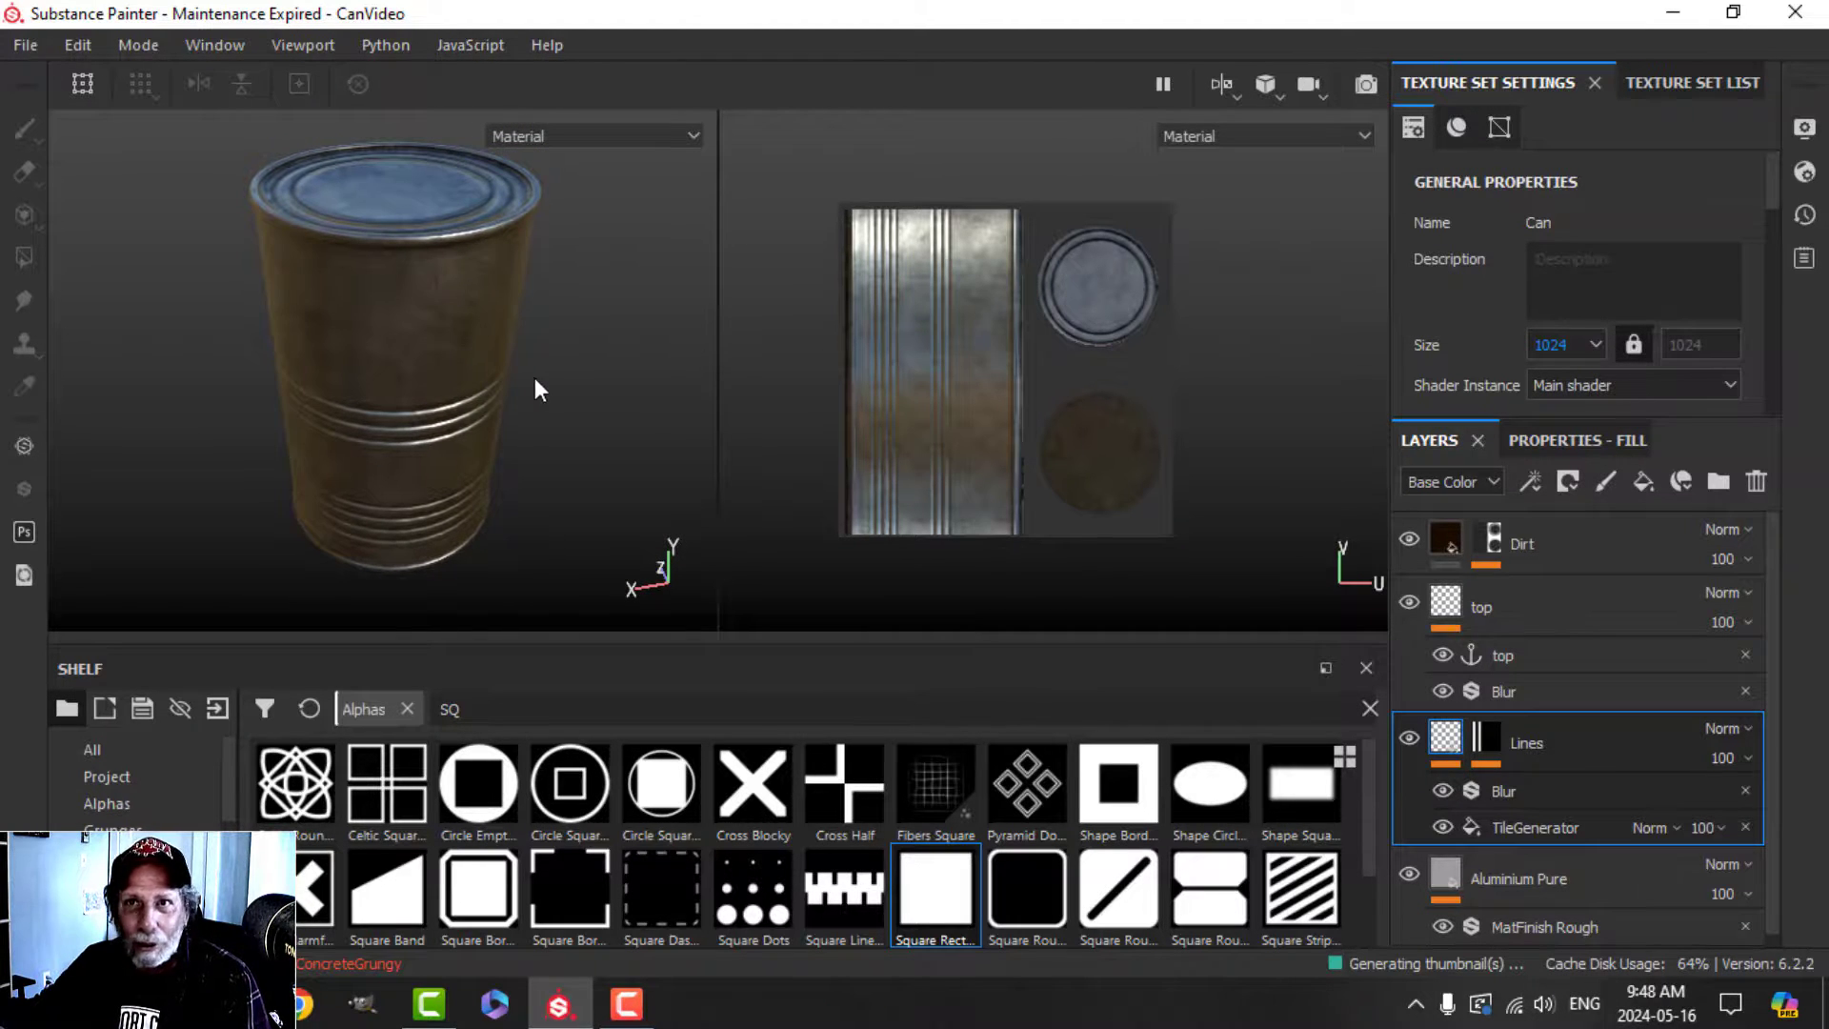
pyautogui.keyDown('alt'); pyautogui.moveTo(522, 448); pyautogui.dragTo(515, 380); pyautogui.keyUp('alt')
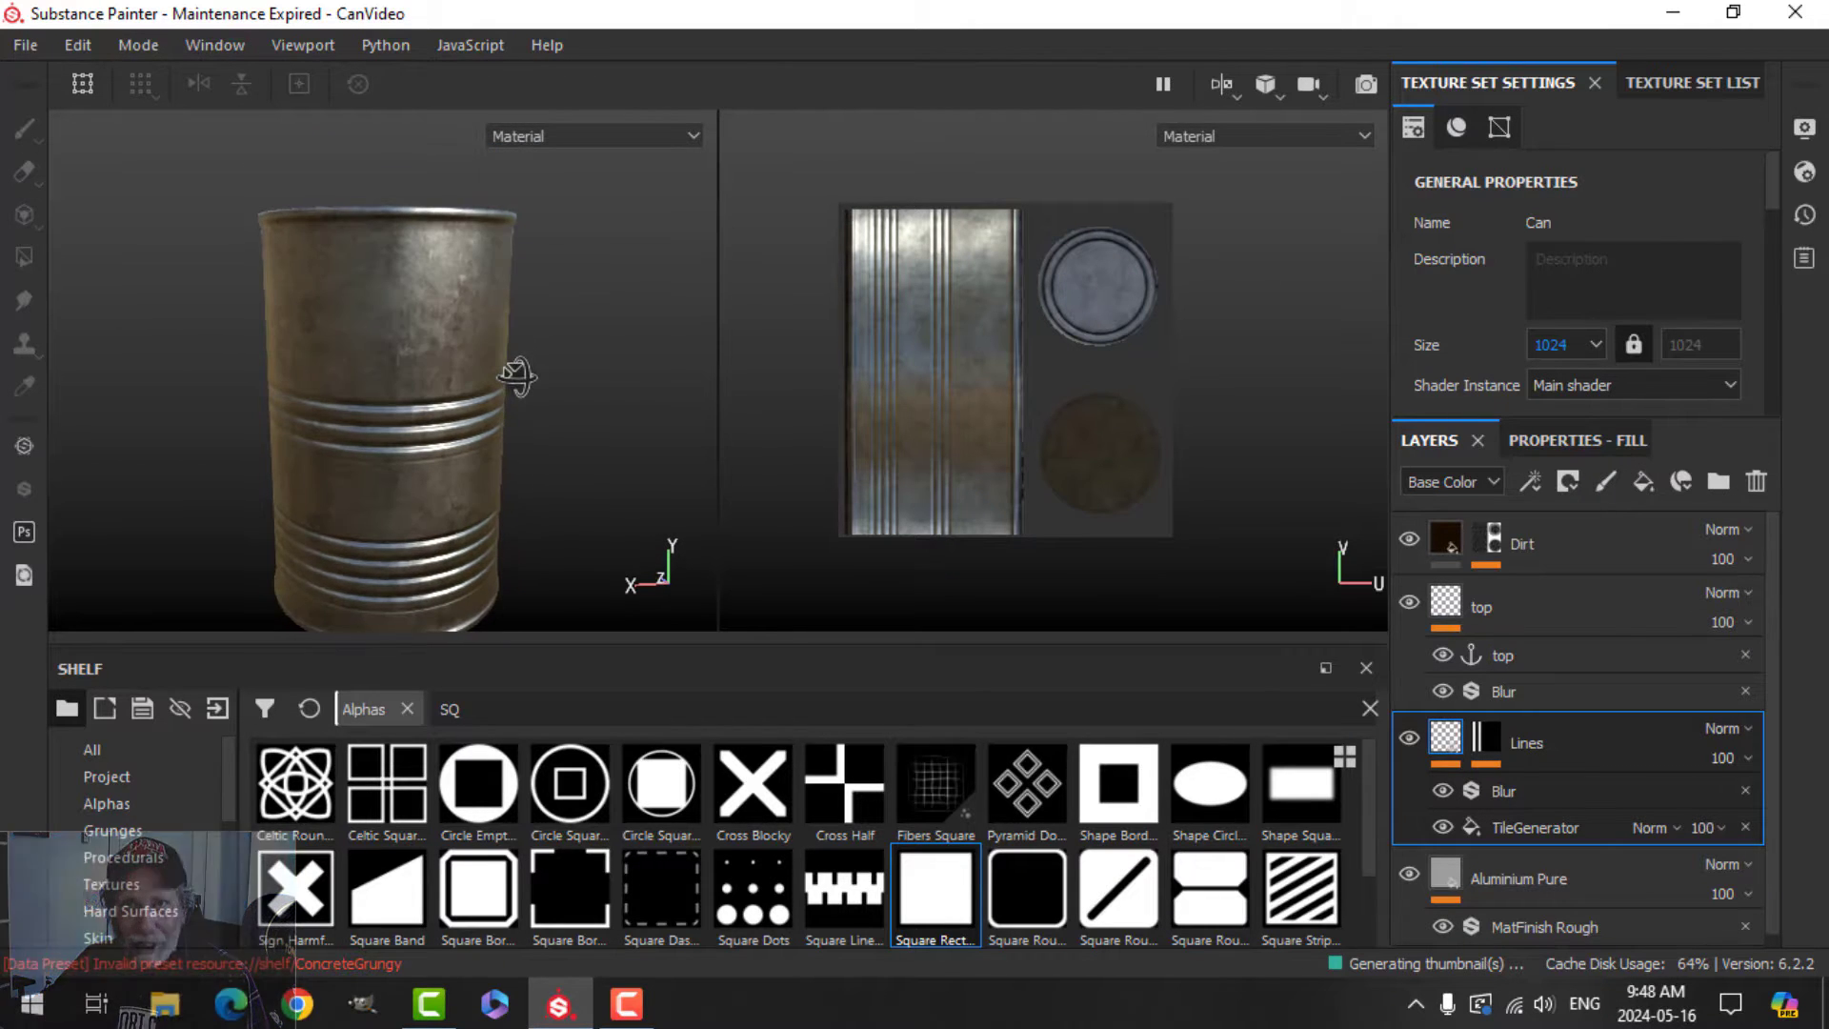